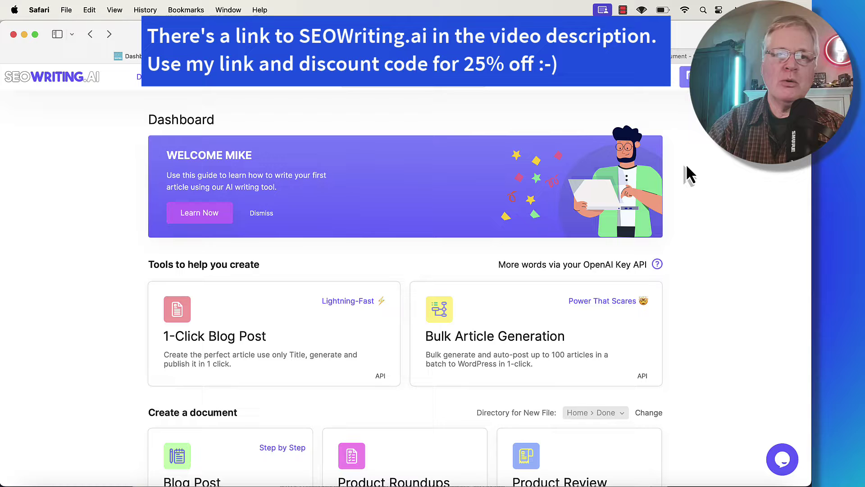
Step: Start a Product Review with main keyword 'DJI OSMO Action 4 for Vlogging'
{"action": "scroll", "coordinate": [657, 232], "scroll_direction": "down", "scroll_amount": 5}
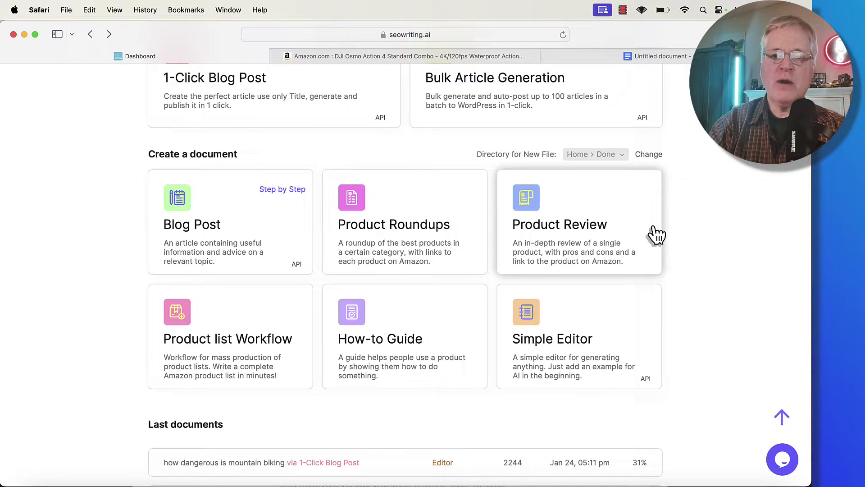
{"action": "left_click", "coordinate": [580, 245]}
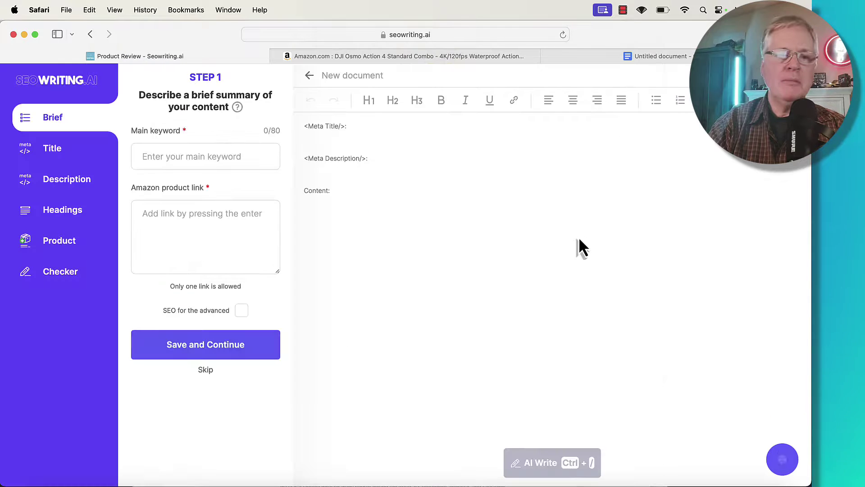
{"action": "left_click", "coordinate": [187, 158]}
{"action": "type", "text": "DJI OSMO Action 4 for Vlogging"}
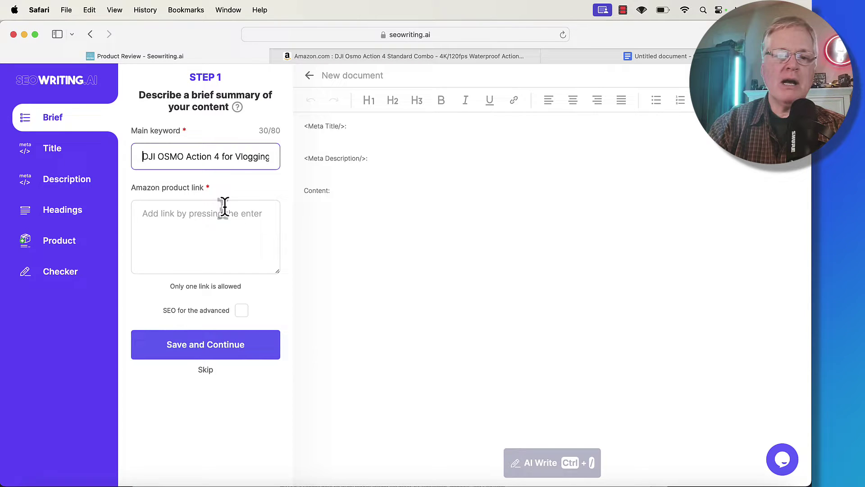
Step: Copy the amzn.to Amazon product link from the Google Docs notes
{"action": "left_click", "coordinate": [685, 61]}
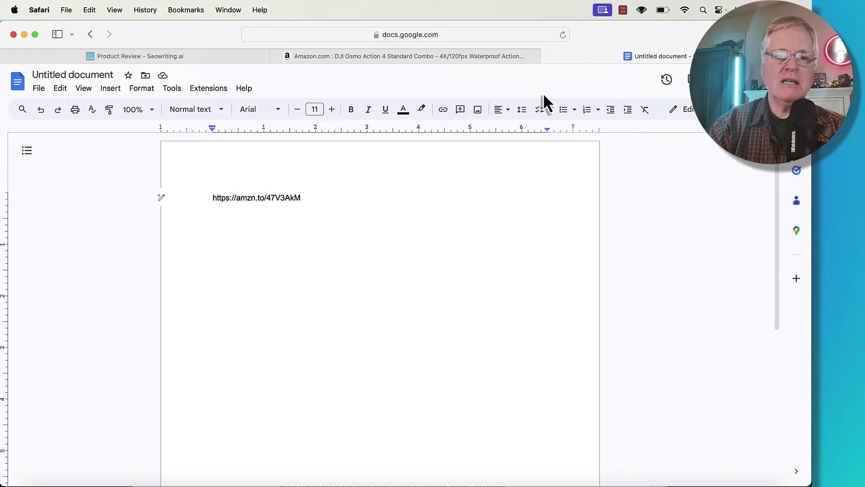
{"action": "triple_click", "coordinate": [290, 197]}
{"action": "left_click", "coordinate": [412, 58]}
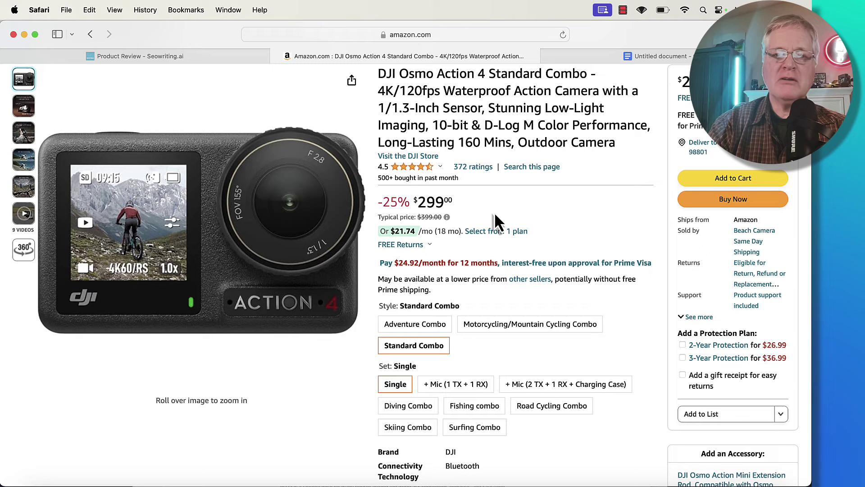
{"action": "key", "text": "ctrl+shift+Tab"}
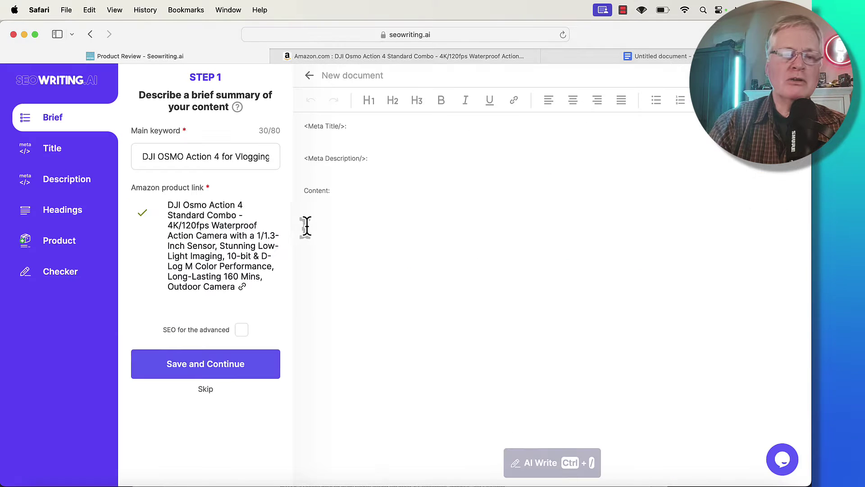
{"action": "mouse_move", "coordinate": [275, 283]}
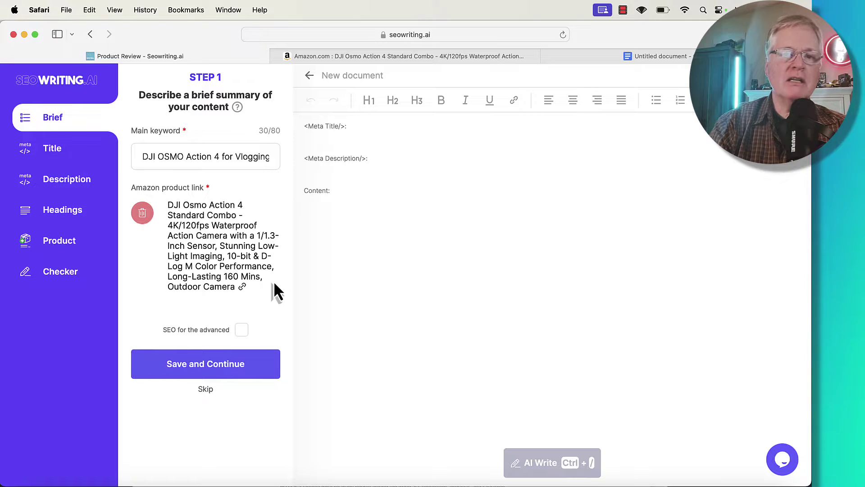
{"action": "left_click", "coordinate": [420, 56]}
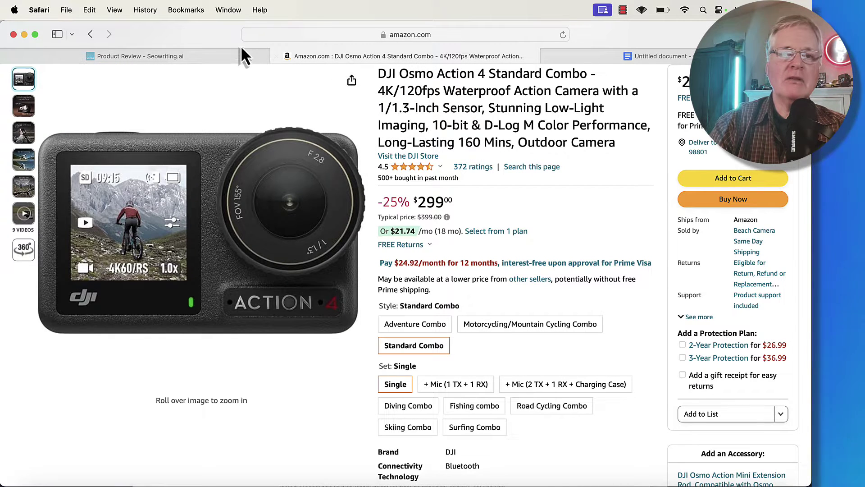
{"action": "left_click", "coordinate": [228, 56]}
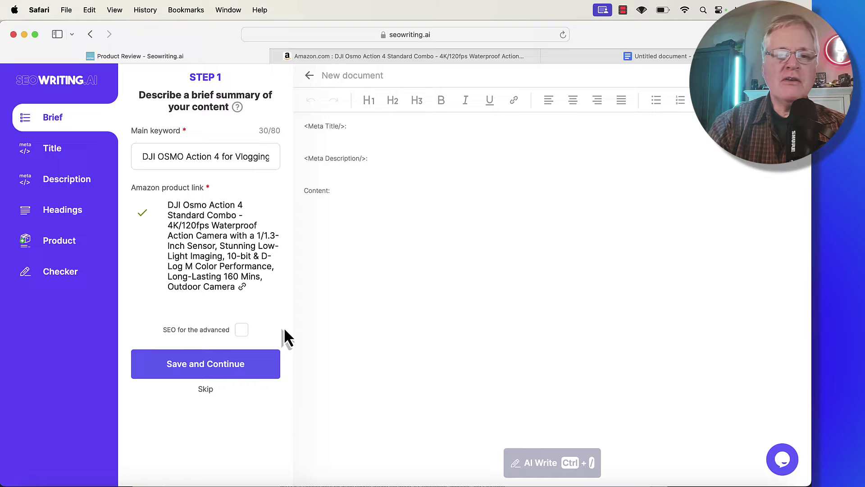
Step: Enable advanced SEO and add eleven additional keywords such as dji, vlogging and 4k
{"action": "left_click", "coordinate": [242, 331]}
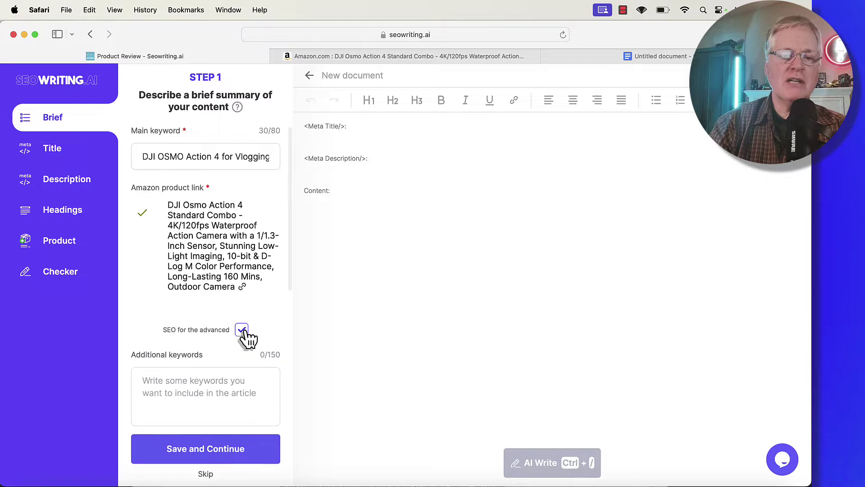
{"action": "scroll", "coordinate": [237, 311], "scroll_direction": "down", "scroll_amount": 5}
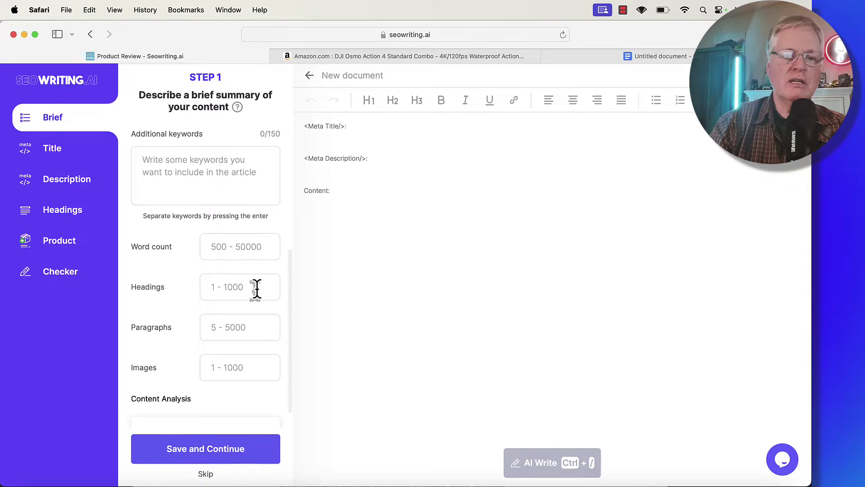
{"action": "scroll", "coordinate": [257, 288], "scroll_direction": "down", "scroll_amount": 2}
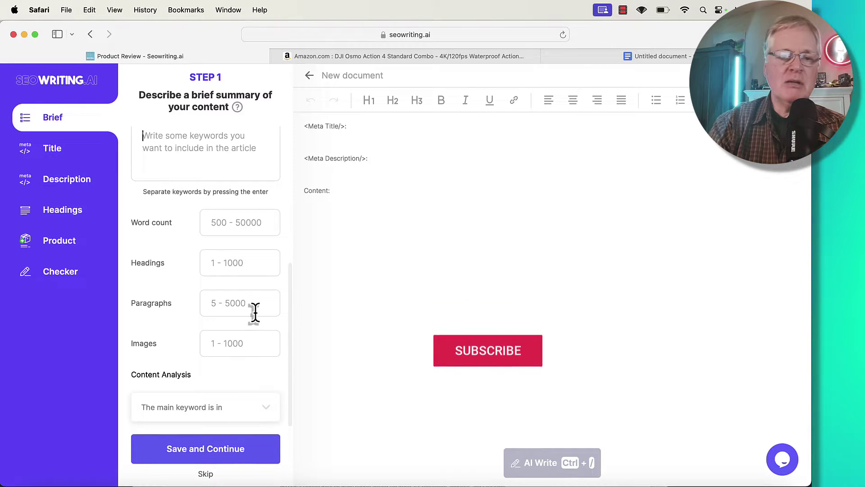
{"action": "scroll", "coordinate": [238, 291], "scroll_direction": "up", "scroll_amount": 3}
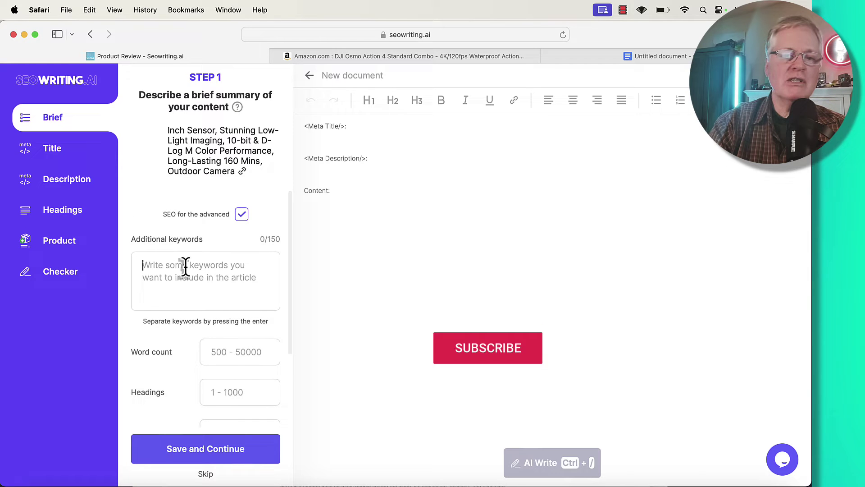
{"action": "left_click", "coordinate": [216, 264]}
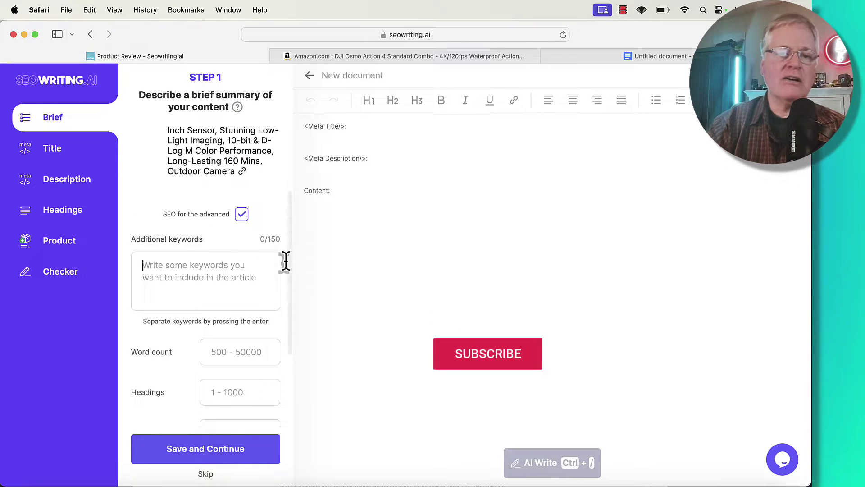
{"action": "type", "text": "dji action 4 actioncam osmo vlogging waterproof dustproof hyperlapse slow motion 4k 10 bit"}
Step: Set the target word count to 2000
{"action": "scroll", "coordinate": [248, 342], "scroll_direction": "down", "scroll_amount": 1}
{"action": "scroll", "coordinate": [248, 342], "scroll_direction": "down", "scroll_amount": 5}
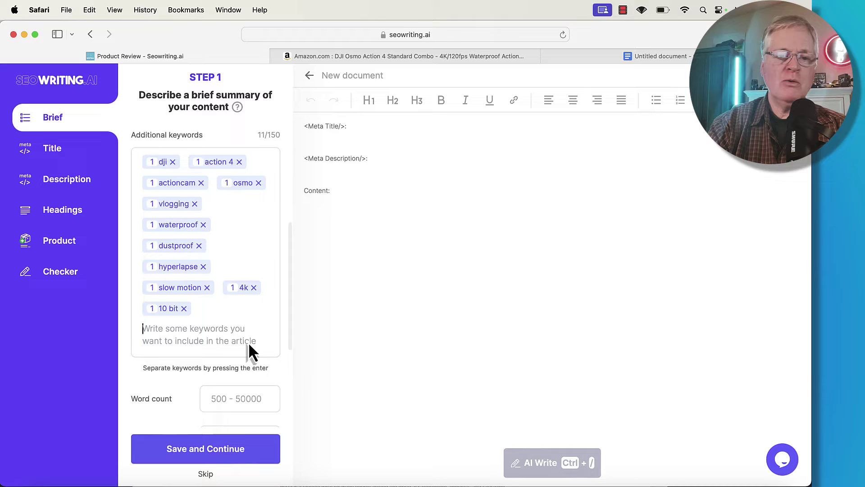
{"action": "left_click", "coordinate": [253, 226]}
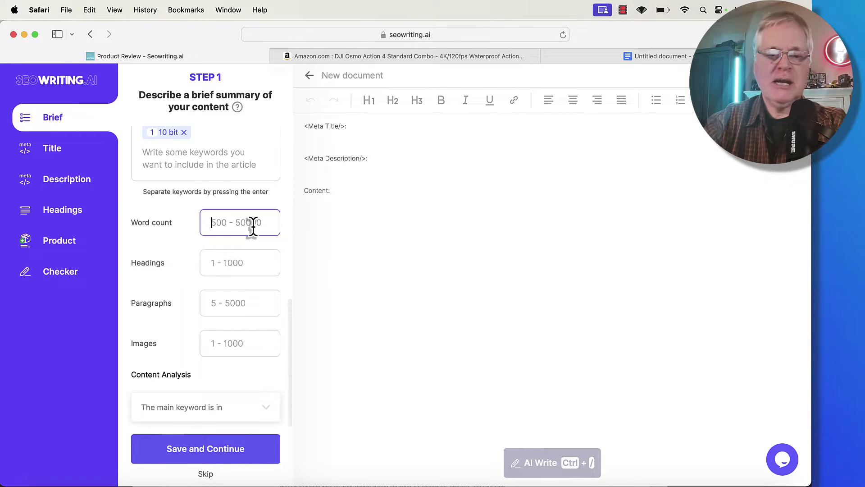
{"action": "type", "text": "2000"}
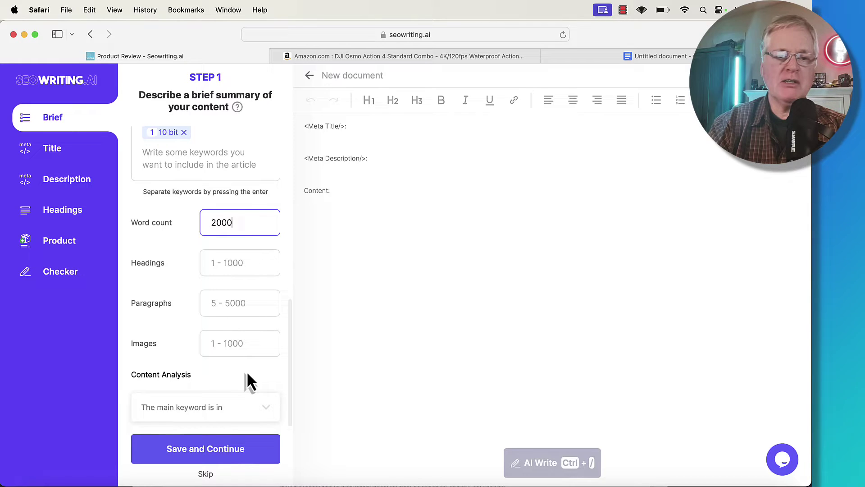
Step: Add H3 headers to the main keyword placement under Content Analysis and save the brief
{"action": "left_click", "coordinate": [266, 407]}
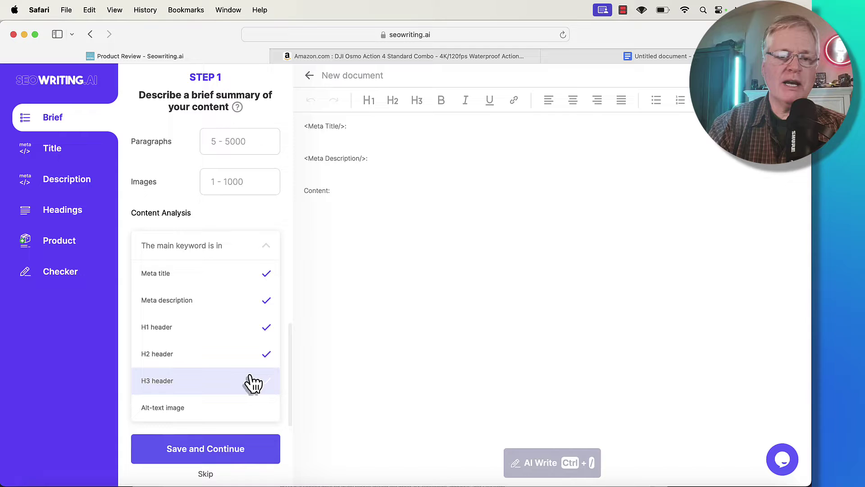
{"action": "left_click", "coordinate": [254, 382]}
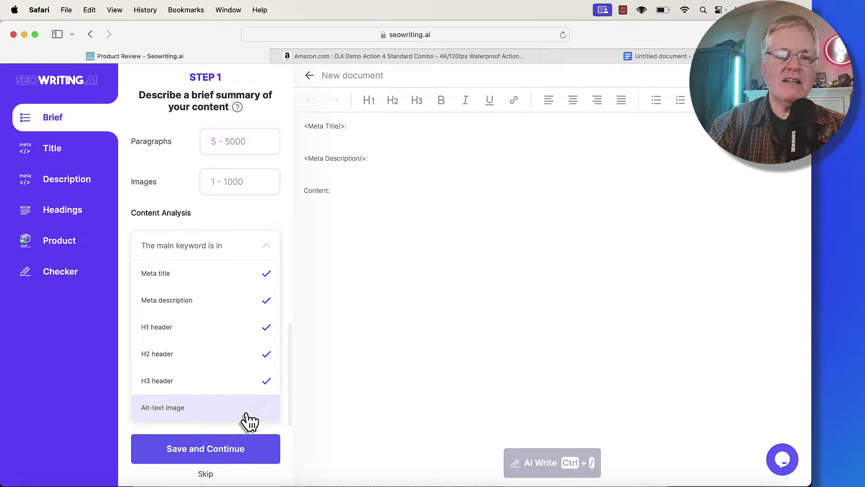
{"action": "left_click", "coordinate": [222, 459]}
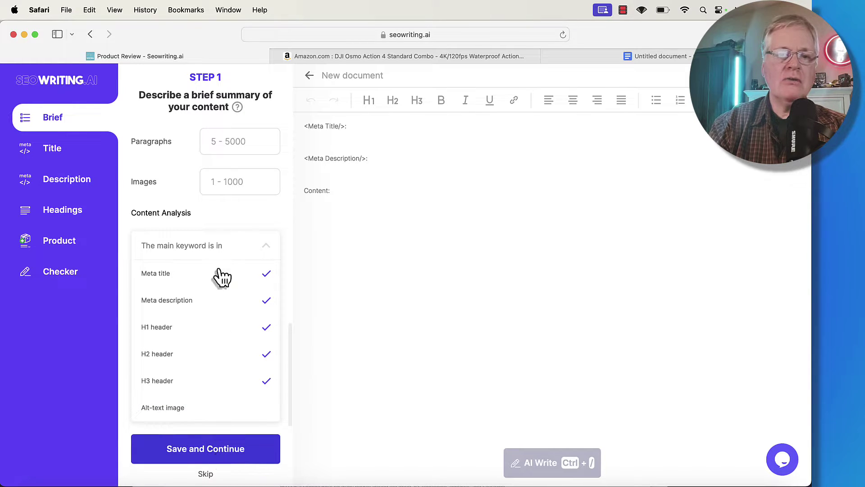
Step: Use 'DJI Osmo Action 4 For Vlogging Review: Standard Combo' as the meta title, capitalising DJI
{"action": "left_click", "coordinate": [224, 198]}
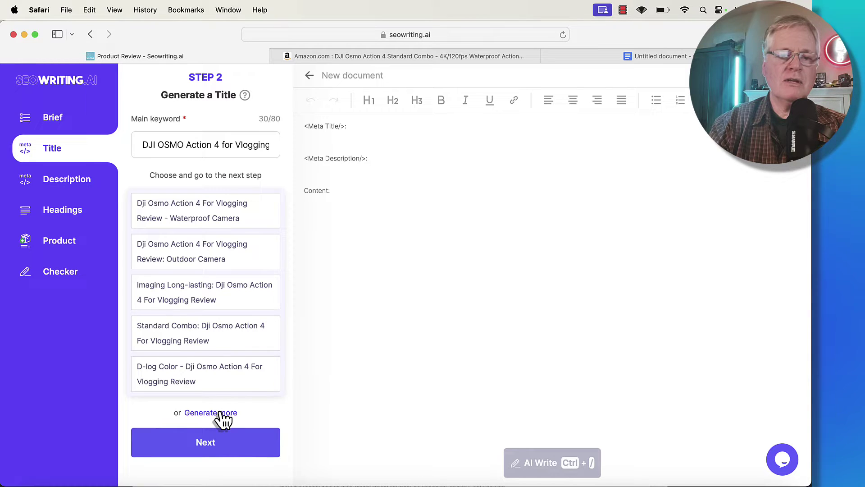
{"action": "left_click", "coordinate": [223, 414]}
{"action": "scroll", "coordinate": [247, 293], "scroll_direction": "down", "scroll_amount": 5}
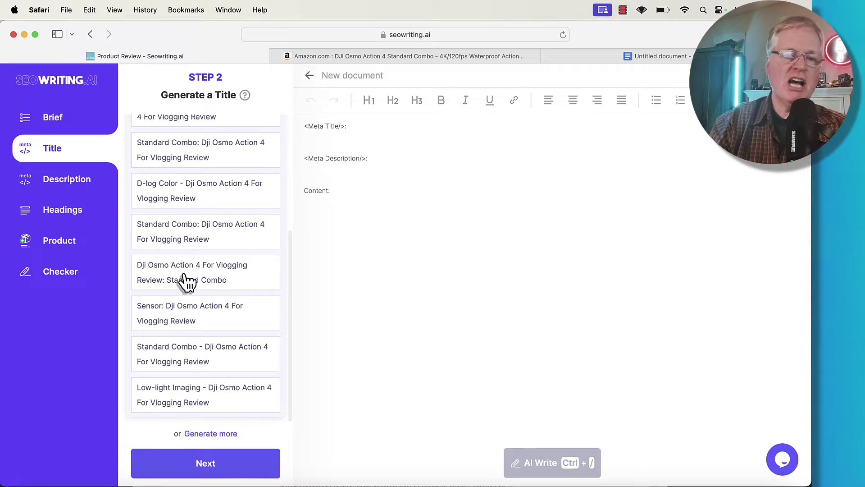
{"action": "left_click", "coordinate": [242, 283]}
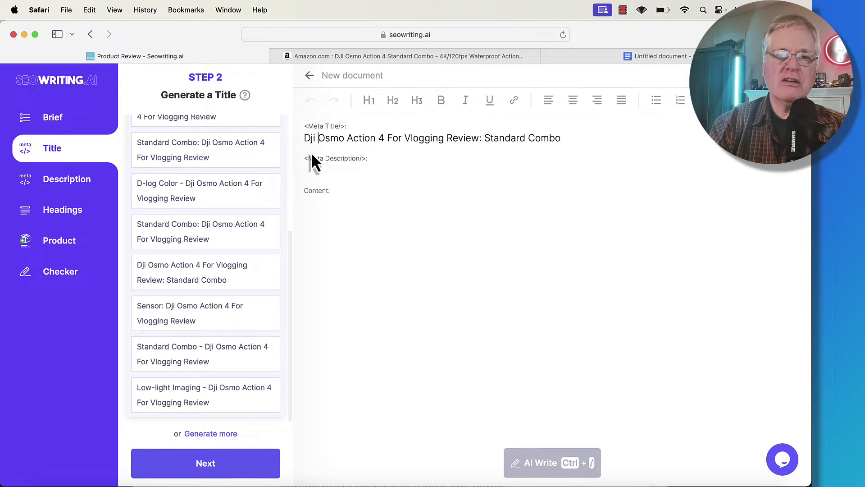
{"action": "key", "text": "Left"}
{"action": "key", "text": "BackSpace"}
{"action": "key", "text": "BackSpace"}
{"action": "type", "text": "JI"}
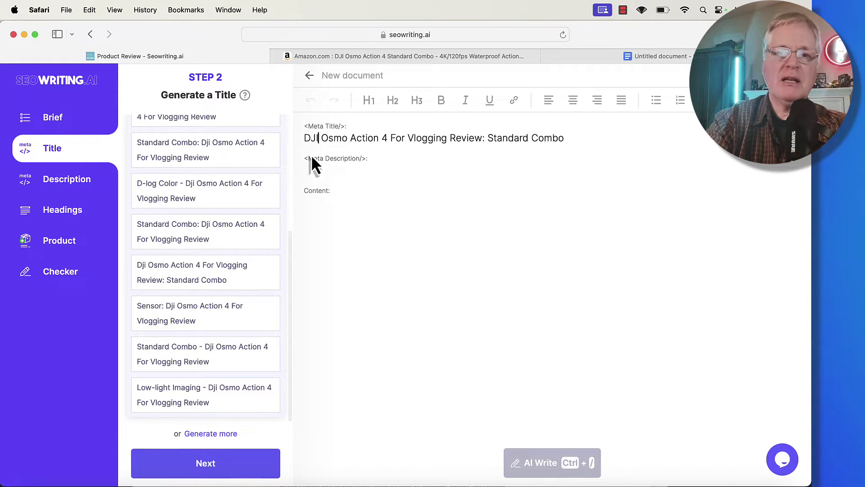
Step: Choose the third suggested meta description, about capturing every moment
{"action": "left_click", "coordinate": [214, 468]}
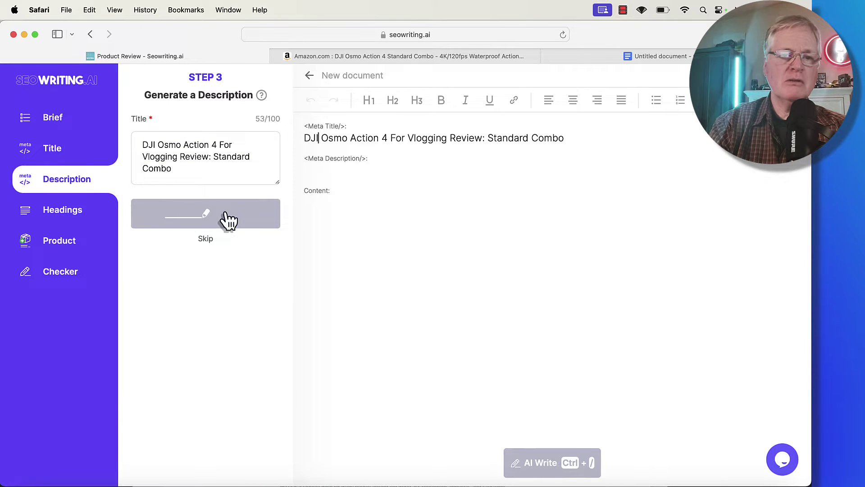
{"action": "scroll", "coordinate": [250, 315], "scroll_direction": "down", "scroll_amount": 3}
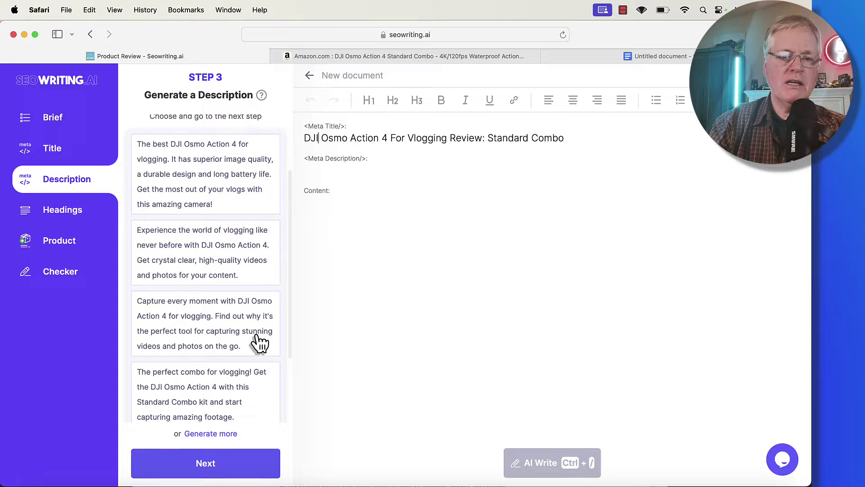
{"action": "left_click", "coordinate": [259, 347]}
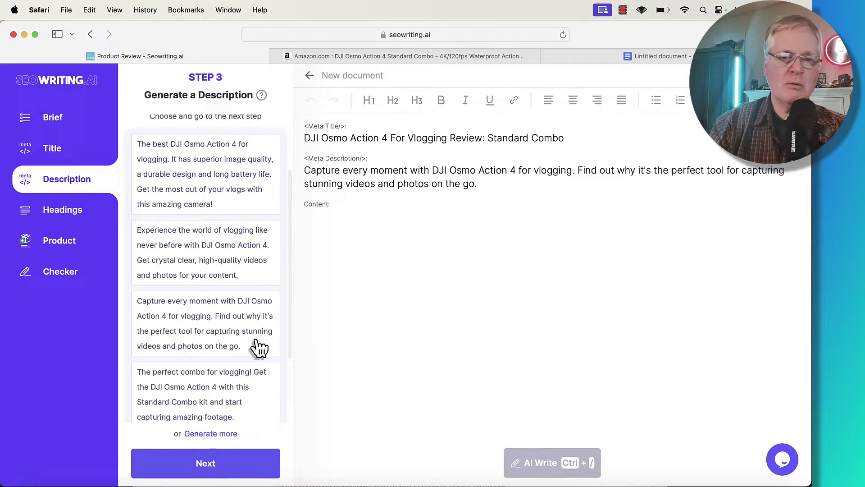
{"action": "left_click", "coordinate": [205, 463]}
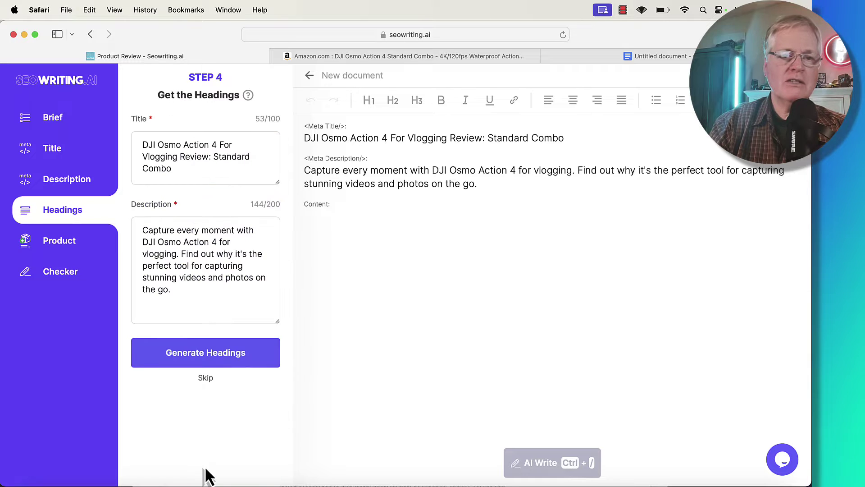
Step: Generate the review's section headings and AI-write the text under the main title
{"action": "left_click", "coordinate": [244, 363]}
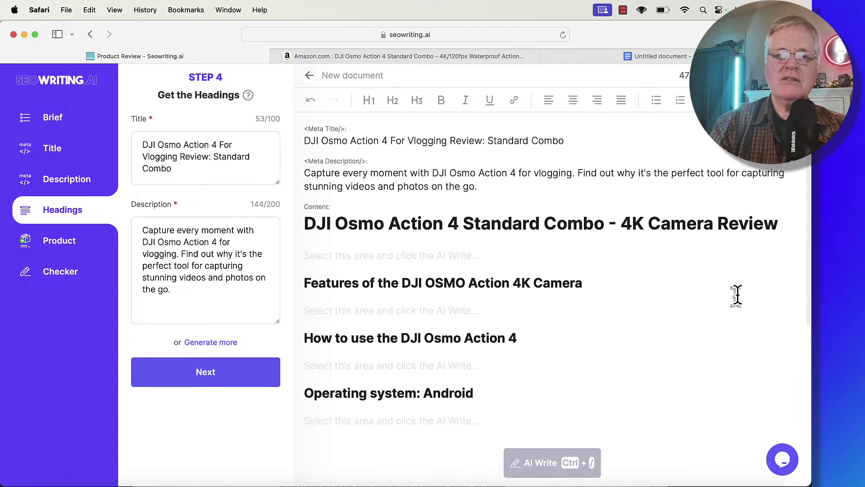
{"action": "left_click", "coordinate": [306, 251]}
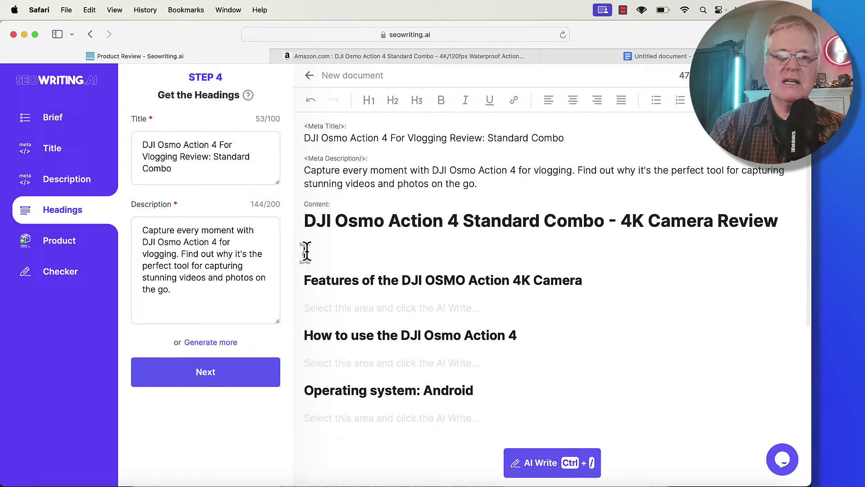
{"action": "left_click", "coordinate": [547, 466]}
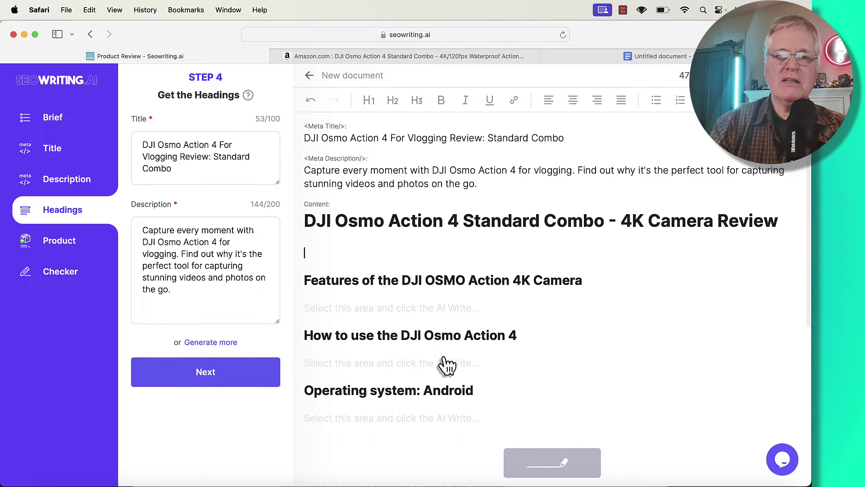
Step: AI-write the Features and 'How to use the DJI Osmo Action 4' sections
{"action": "left_click", "coordinate": [379, 301]}
{"action": "left_click", "coordinate": [538, 466]}
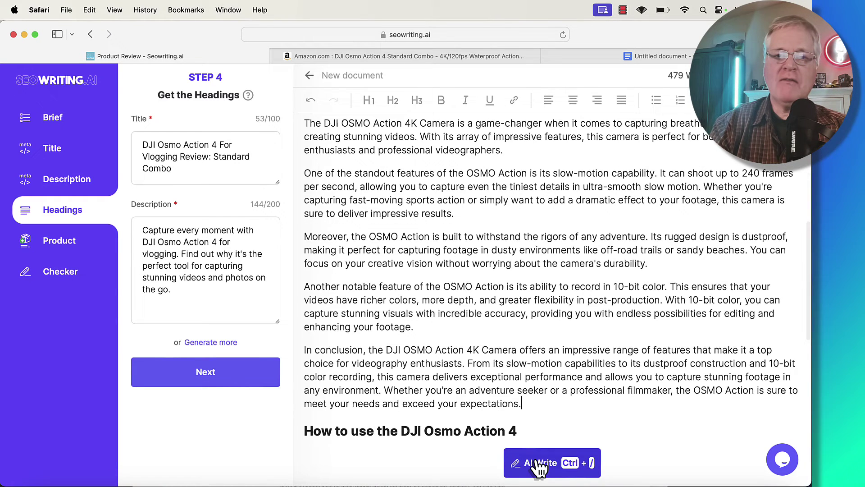
{"action": "scroll", "coordinate": [586, 381], "scroll_direction": "down", "scroll_amount": 4}
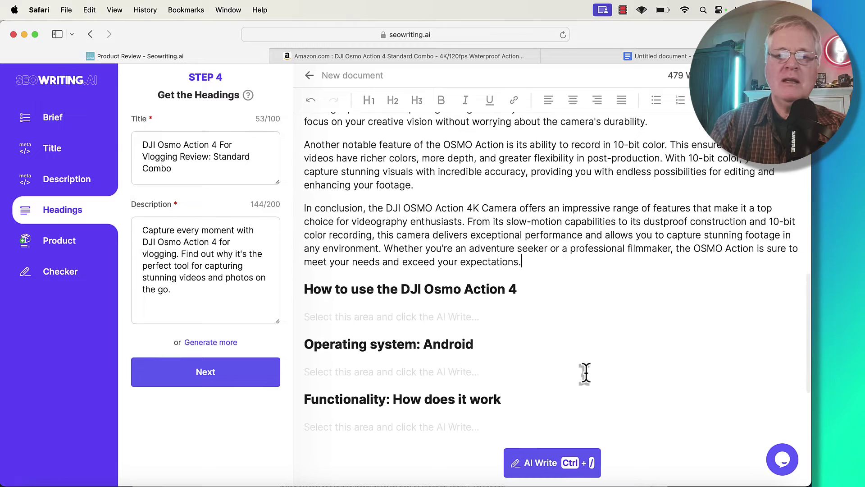
{"action": "left_click", "coordinate": [347, 317]}
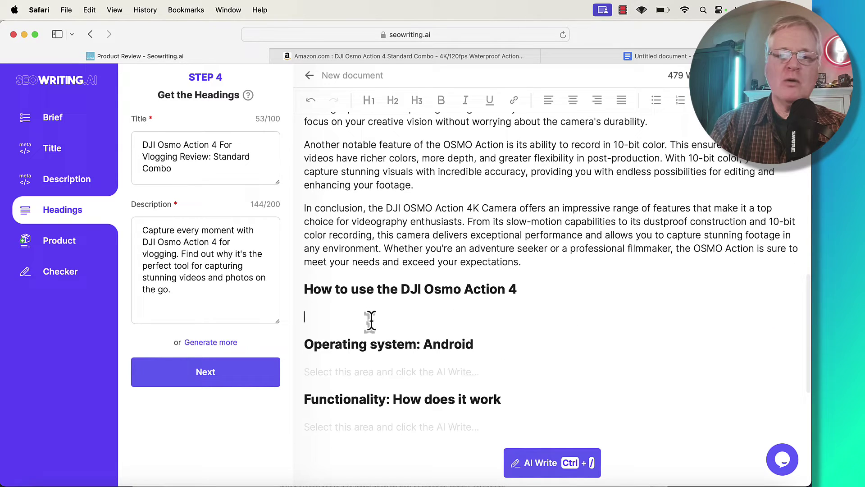
{"action": "left_click", "coordinate": [538, 466]}
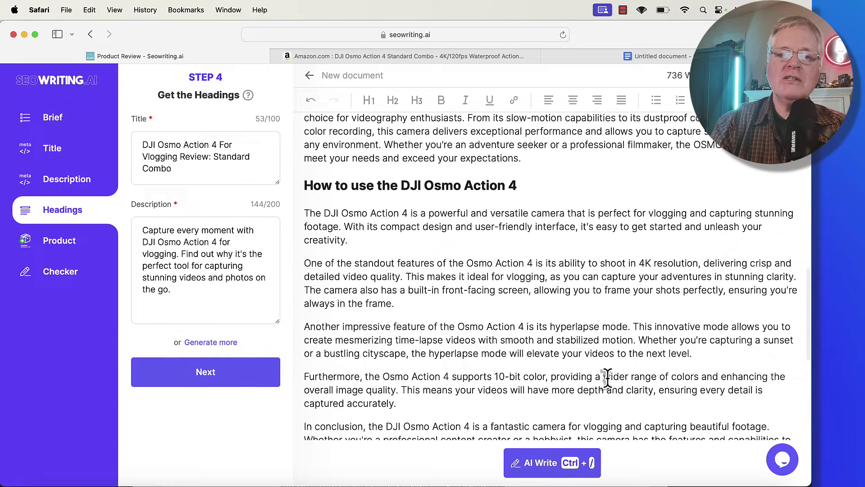
{"action": "scroll", "coordinate": [607, 378], "scroll_direction": "down", "scroll_amount": 6}
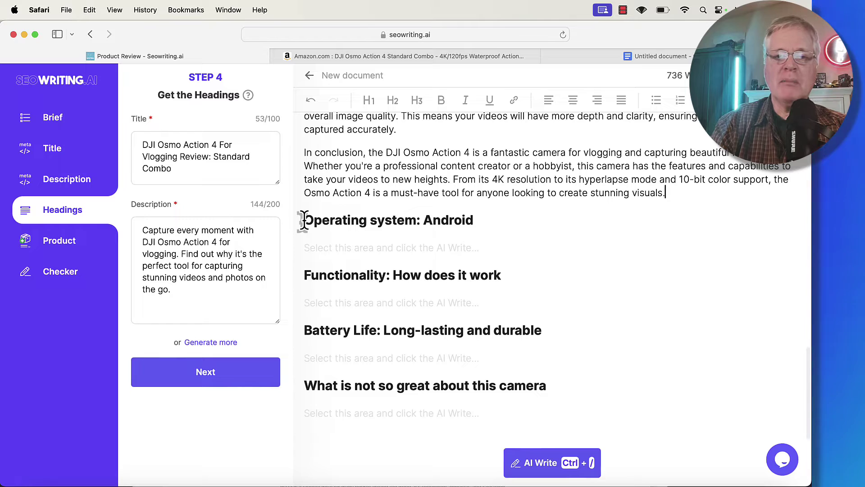
Step: AI-write the Battery Life and camera drawbacks sections, bringing the draft to 1625 words
{"action": "left_click_drag", "start_coordinate": [304, 220], "coordinate": [332, 219]}
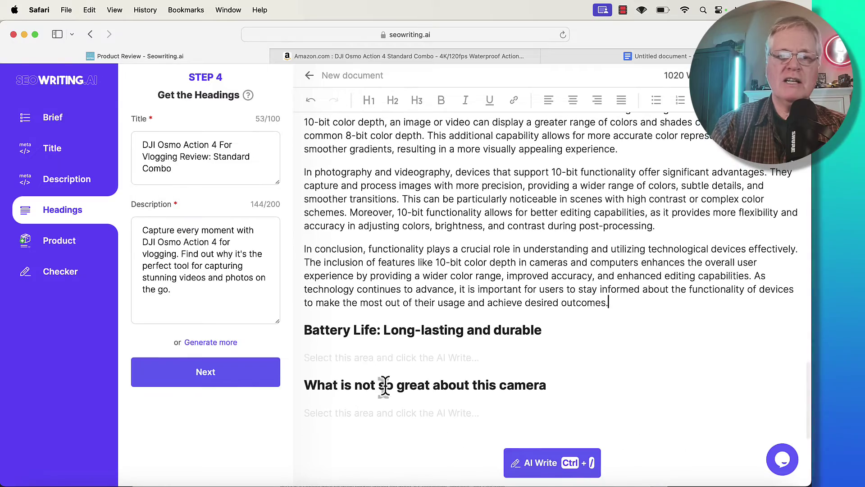
{"action": "left_click", "coordinate": [388, 357]}
{"action": "left_click", "coordinate": [536, 464]}
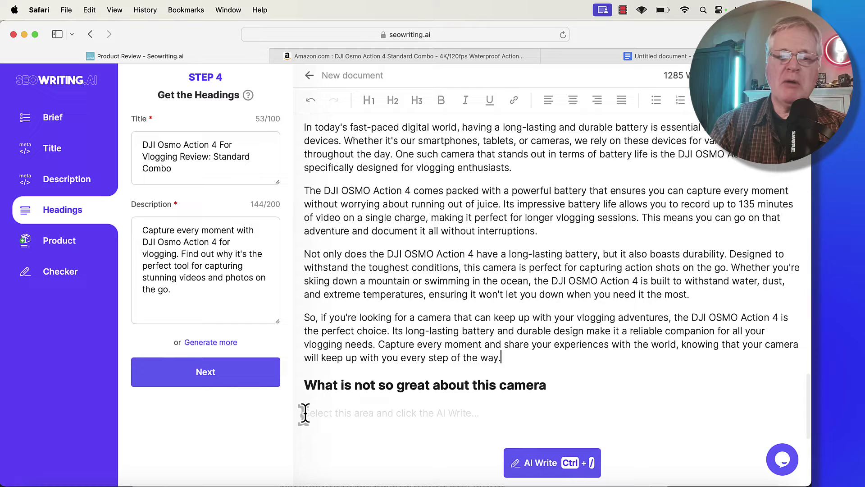
{"action": "left_click", "coordinate": [539, 469]}
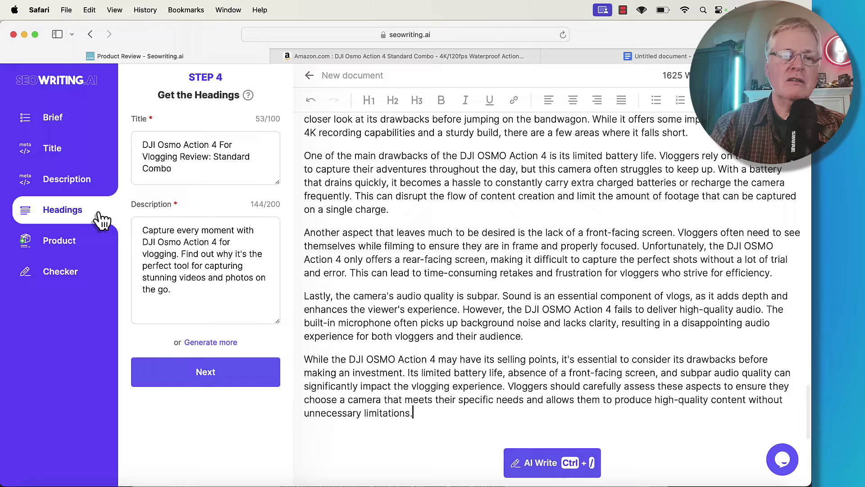
Step: Insert the DJI Osmo Action 4 Amazon product box at the end of the draft
{"action": "left_click", "coordinate": [216, 383]}
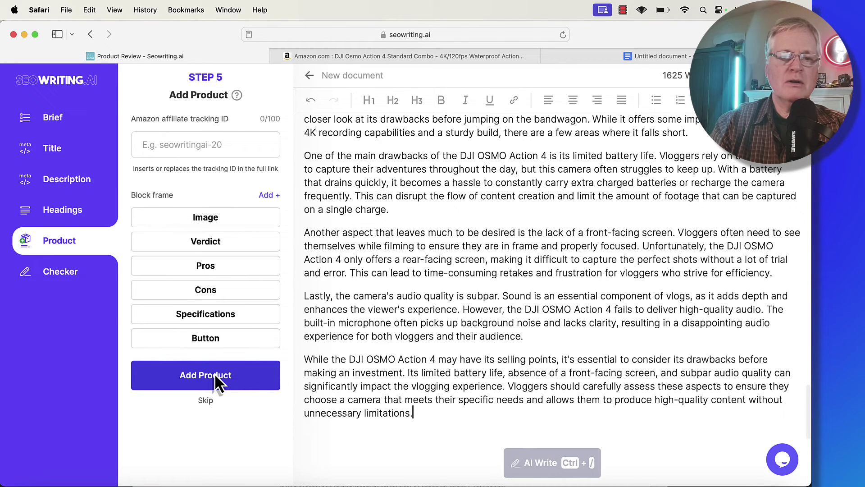
{"action": "left_click", "coordinate": [218, 384]}
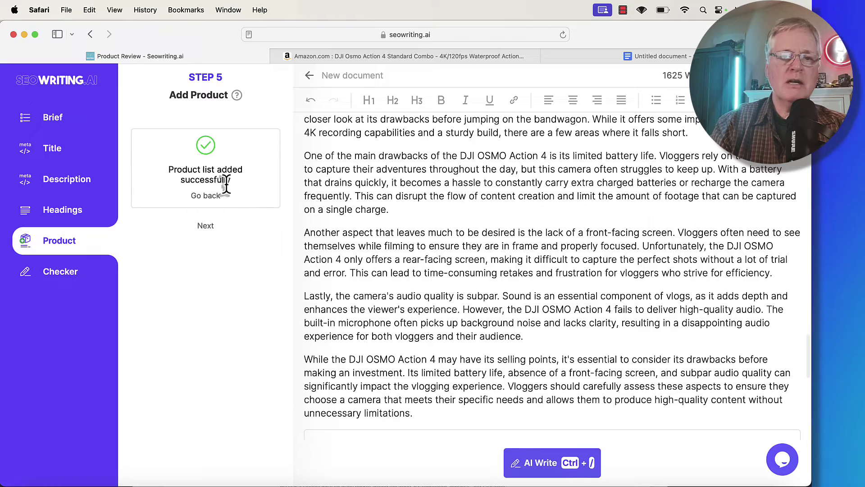
{"action": "scroll", "coordinate": [411, 223], "scroll_direction": "down", "scroll_amount": 15}
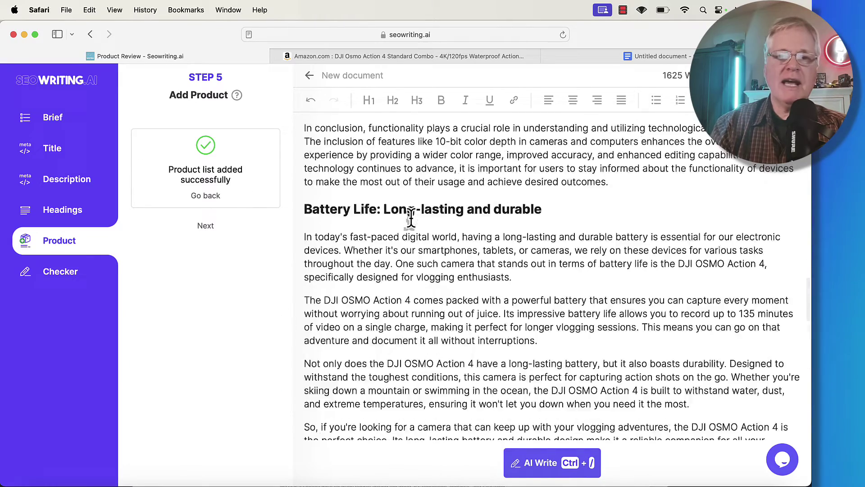
{"action": "scroll", "coordinate": [418, 233], "scroll_direction": "up", "scroll_amount": 2}
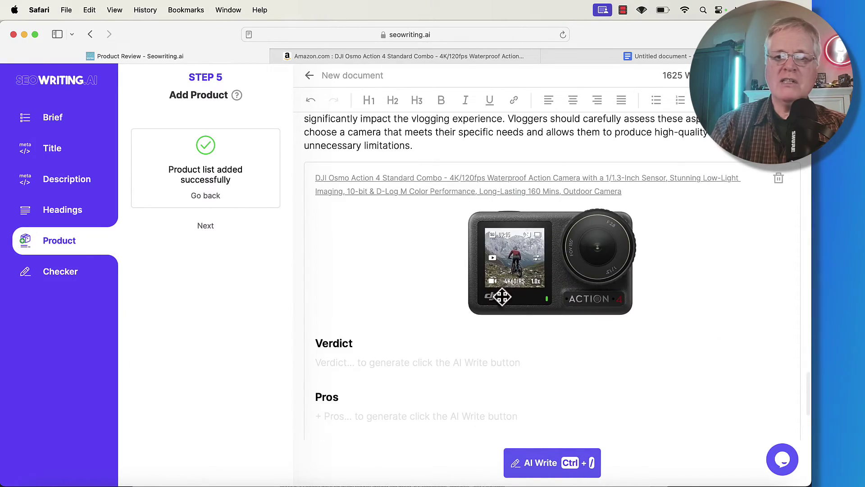
{"action": "scroll", "coordinate": [442, 303], "scroll_direction": "down", "scroll_amount": 1}
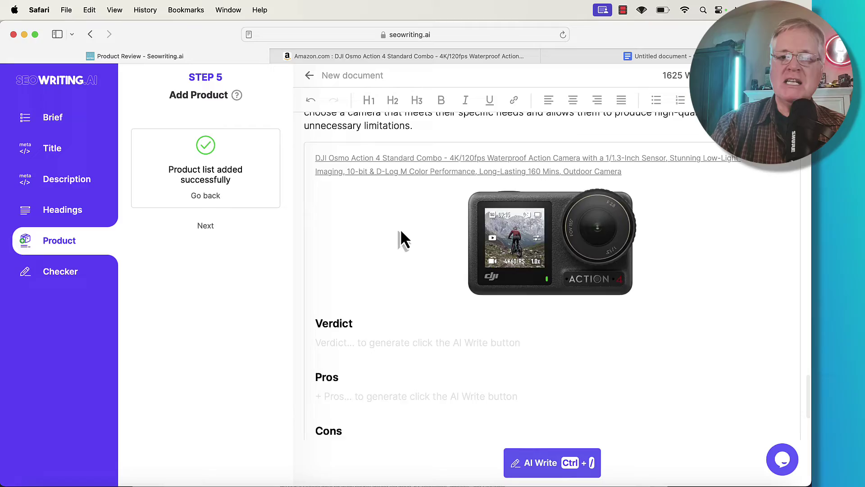
{"action": "scroll", "coordinate": [401, 229], "scroll_direction": "up", "scroll_amount": 15}
{"action": "scroll", "coordinate": [400, 228], "scroll_direction": "up", "scroll_amount": 3}
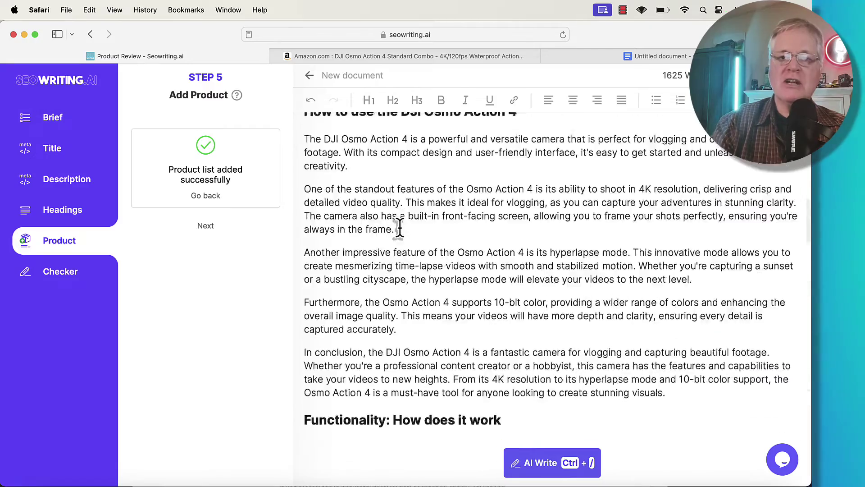
{"action": "scroll", "coordinate": [400, 229], "scroll_direction": "down", "scroll_amount": 18}
{"action": "scroll", "coordinate": [400, 229], "scroll_direction": "down", "scroll_amount": 1}
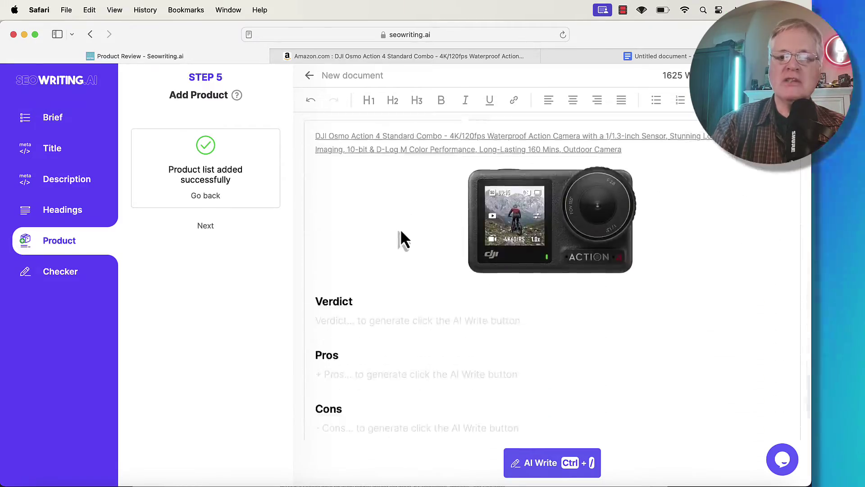
{"action": "scroll", "coordinate": [400, 228], "scroll_direction": "down", "scroll_amount": 1}
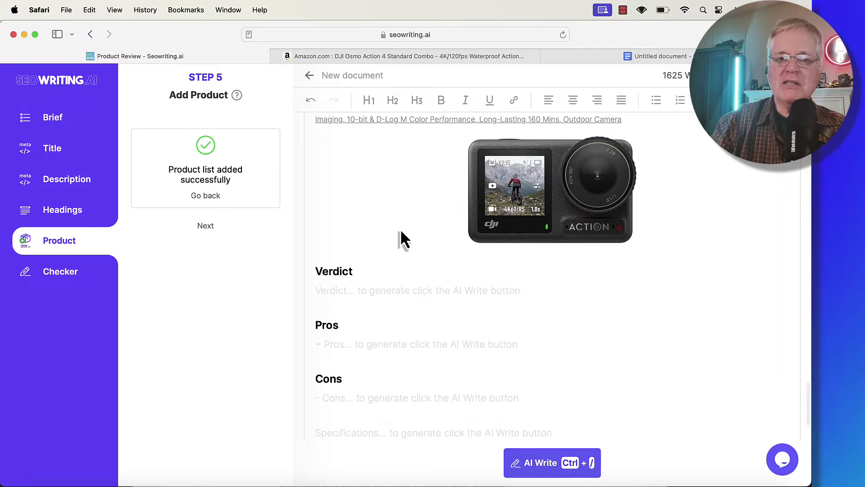
{"action": "scroll", "coordinate": [399, 228], "scroll_direction": "down", "scroll_amount": 2}
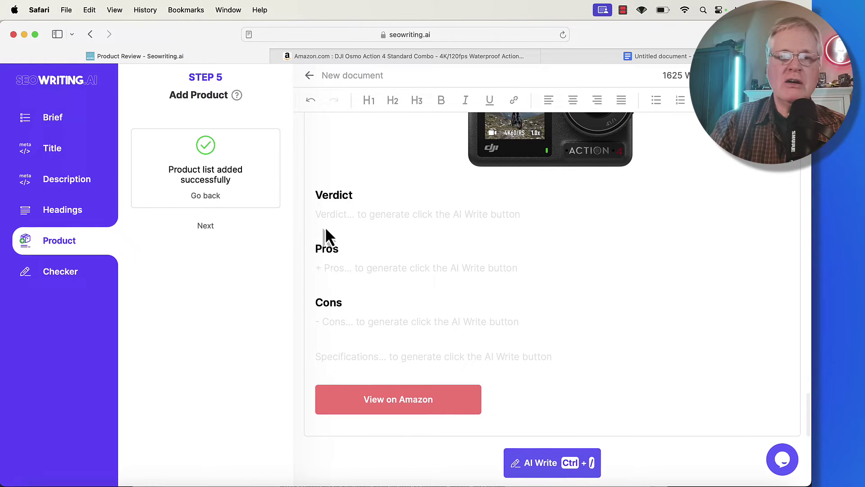
Step: Fill the product box Verdict and Pros list with AI-written text
{"action": "left_click", "coordinate": [415, 297]}
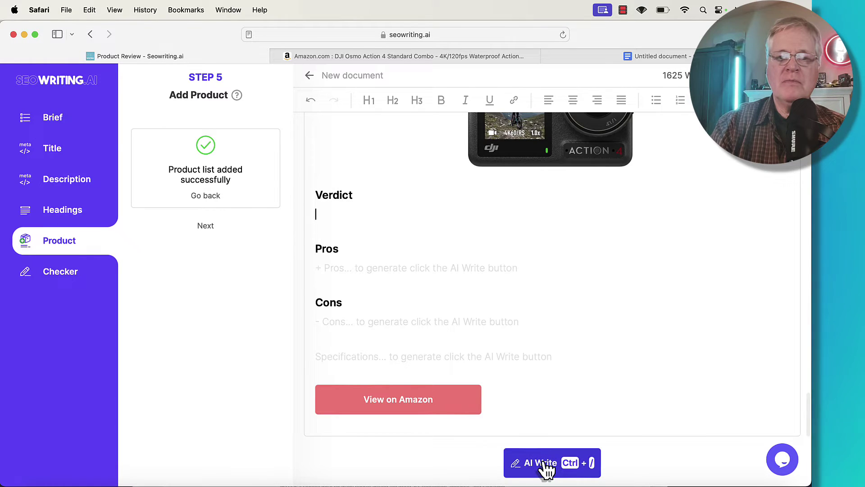
{"action": "left_click", "coordinate": [545, 464]}
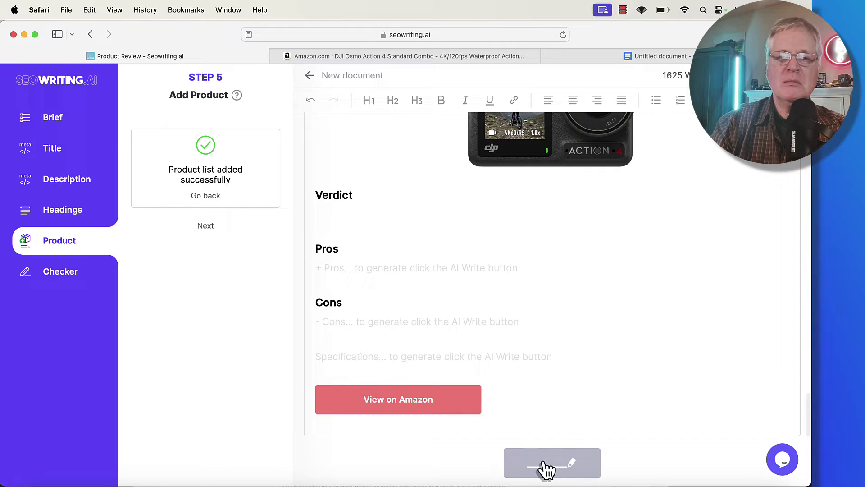
{"action": "left_click", "coordinate": [544, 468]}
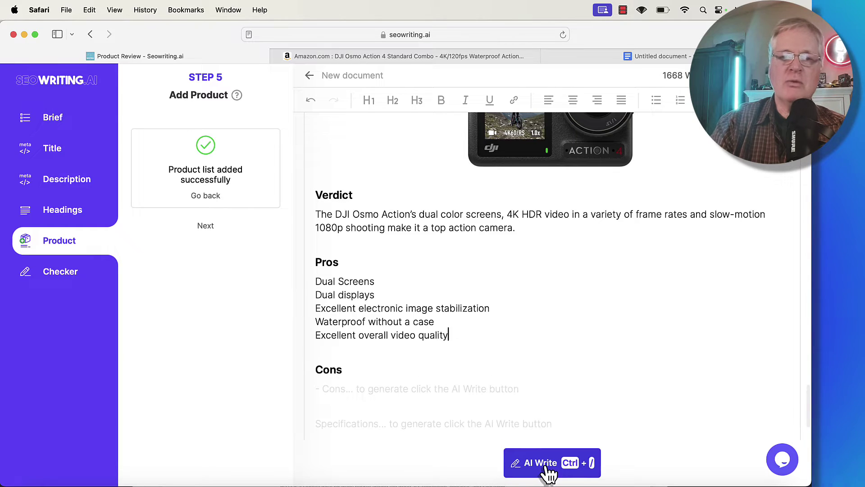
{"action": "scroll", "coordinate": [472, 339], "scroll_direction": "down", "scroll_amount": 2}
Step: AI-write the Cons and add the Specifications line (Waterproof: Yes, Weight: 8.5 ounces)
{"action": "left_click", "coordinate": [323, 304]}
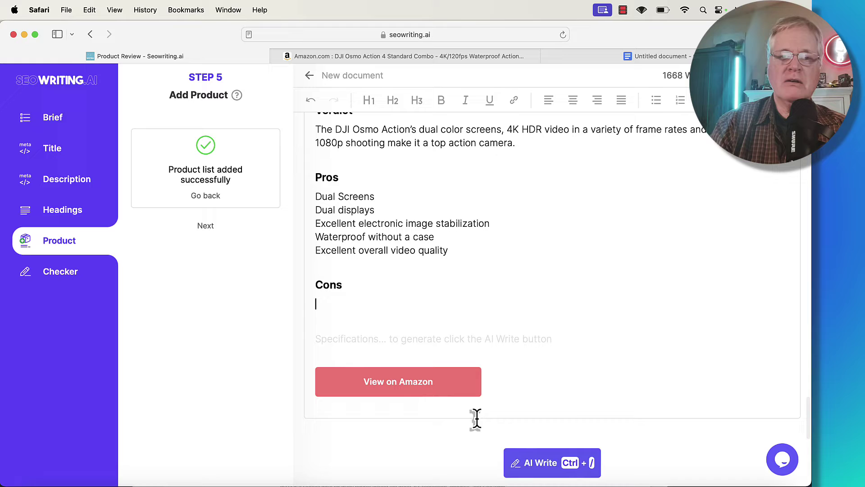
{"action": "left_click", "coordinate": [546, 470]}
{"action": "left_click", "coordinate": [370, 347]}
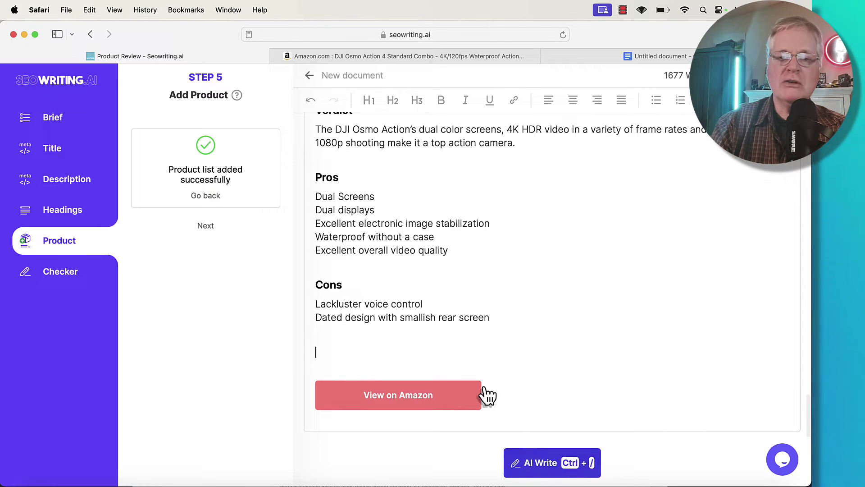
{"action": "type", "text": "Waterproof: Yes Weight: 8.5 ounces Bluetooth: Yes Image Quality: Impeccable Size: 2.78 × 1.74 × 1.29 inch Video Recording: 4K"}
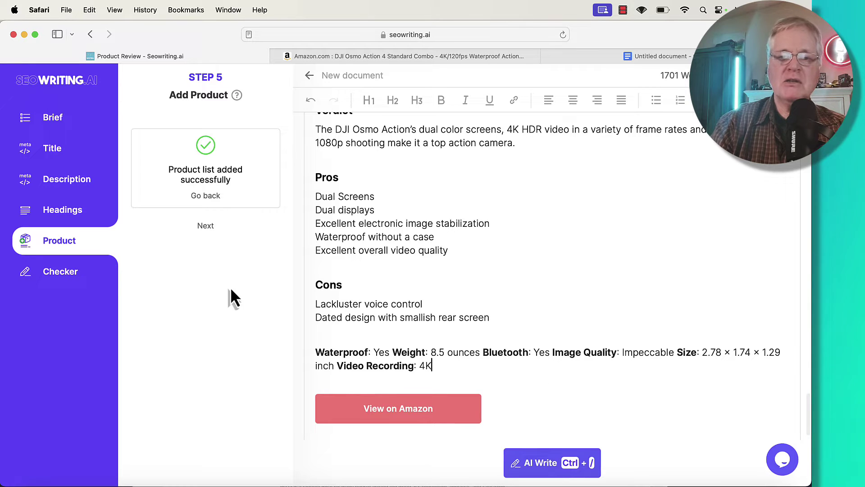
Step: Open the Step 6 checker's Content Analysis, showing 75% and the keyword missing from H1–H3
{"action": "left_click", "coordinate": [206, 225]}
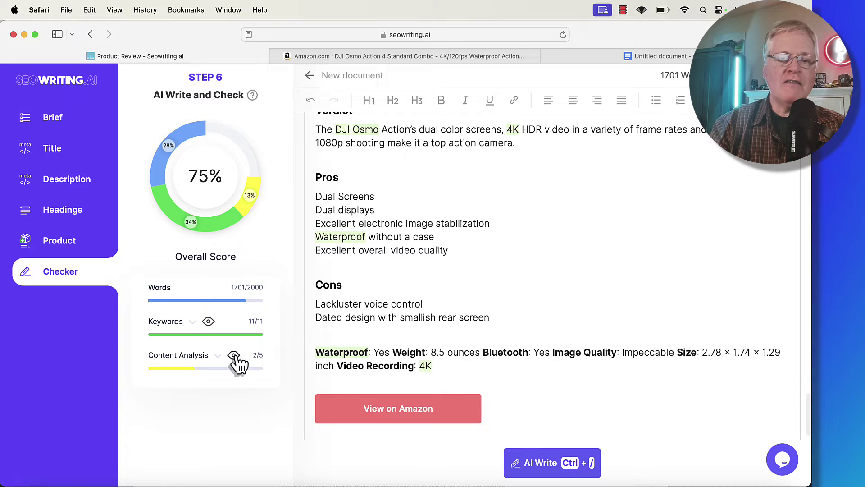
{"action": "left_click", "coordinate": [218, 357]}
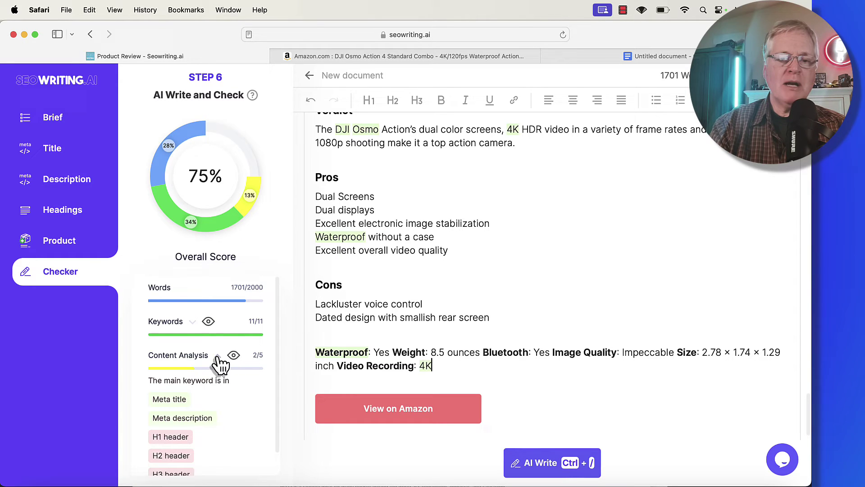
{"action": "scroll", "coordinate": [250, 417], "scroll_direction": "down", "scroll_amount": 2}
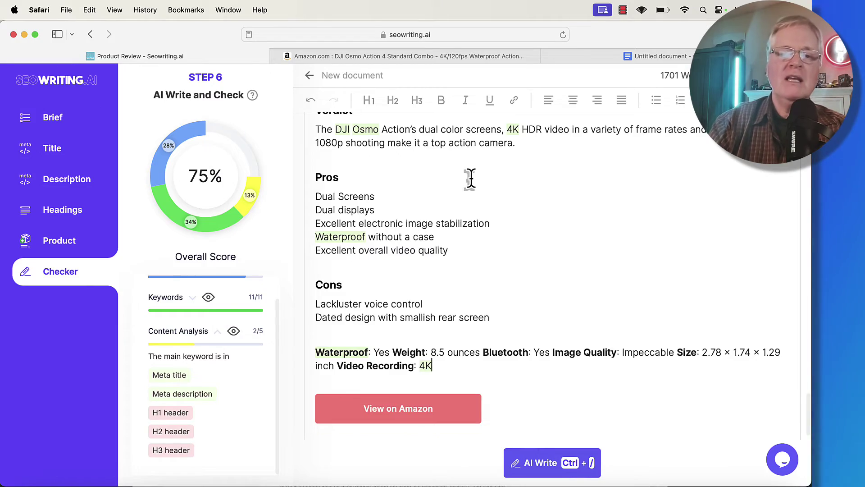
{"action": "scroll", "coordinate": [470, 178], "scroll_direction": "up", "scroll_amount": 15}
{"action": "scroll", "coordinate": [470, 178], "scroll_direction": "up", "scroll_amount": 15}
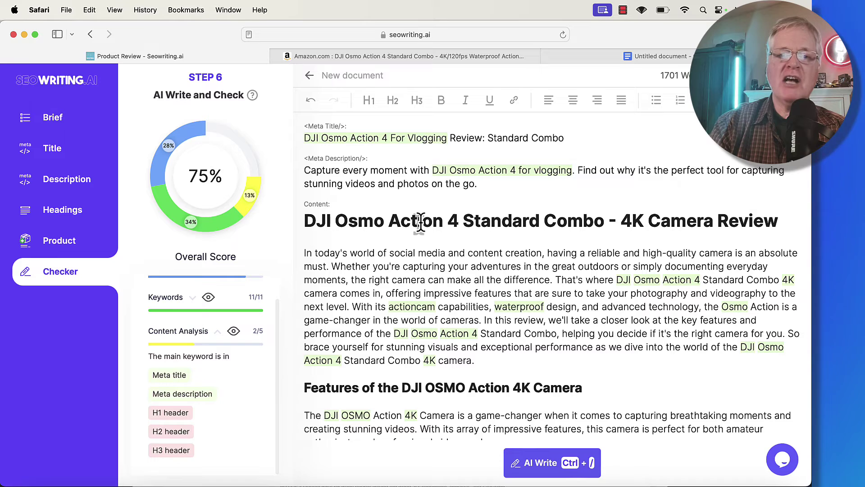
Step: Add 'for Vlogging' to the main title and the 'How to use' heading
{"action": "left_click", "coordinate": [604, 223]}
{"action": "type", "text": "for Vlogging"}
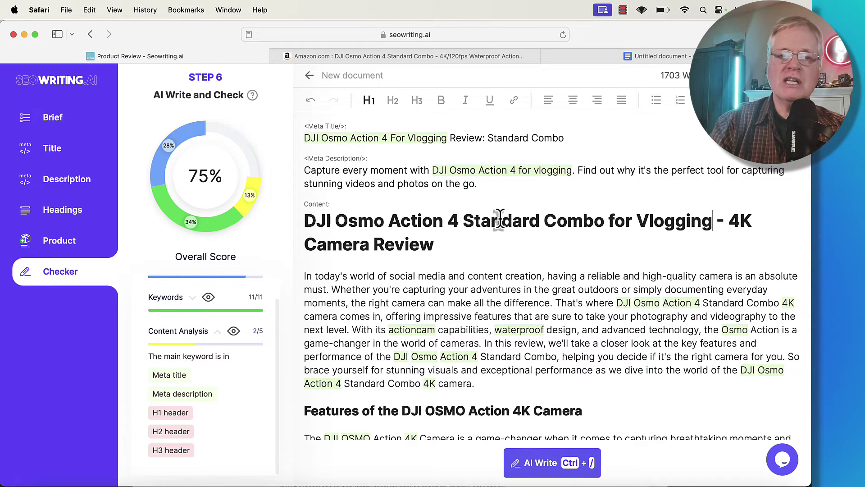
{"action": "scroll", "coordinate": [489, 245], "scroll_direction": "down", "scroll_amount": 3}
{"action": "scroll", "coordinate": [489, 246], "scroll_direction": "down", "scroll_amount": 12}
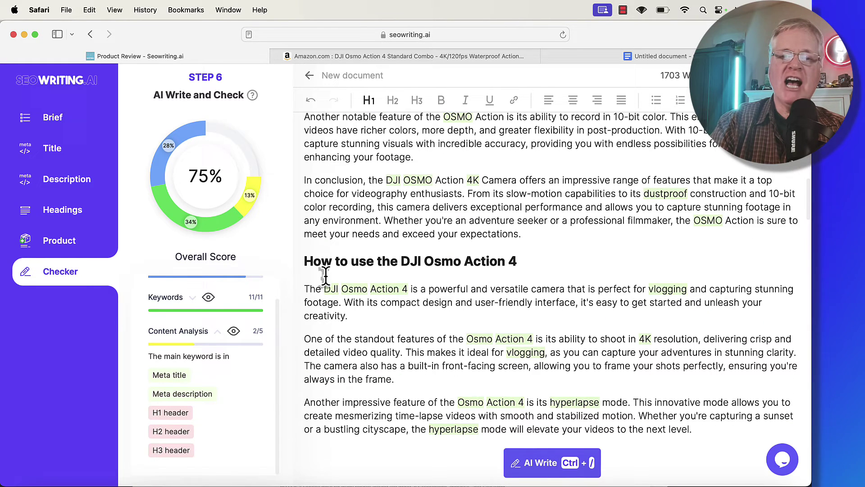
{"action": "left_click", "coordinate": [522, 261]}
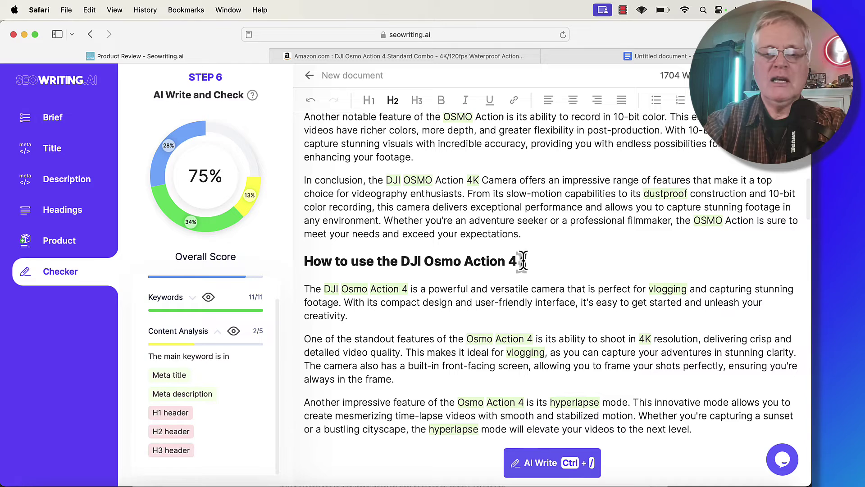
{"action": "type", "text": "for Vlogging"}
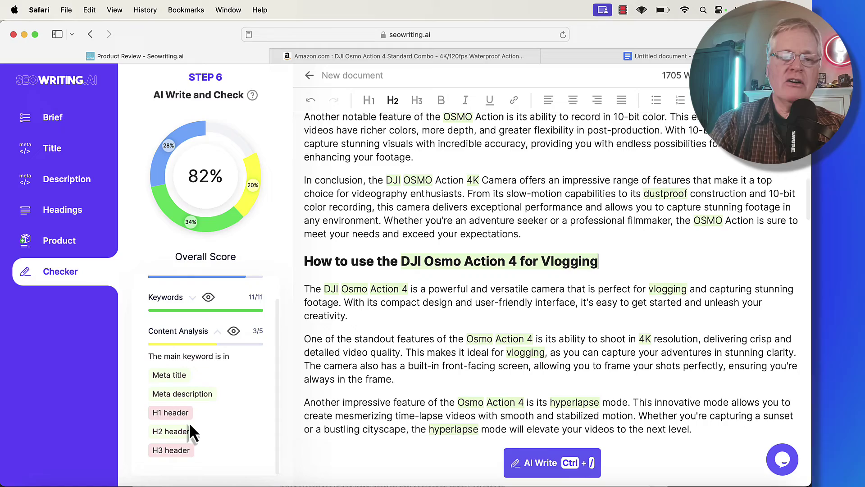
Step: Move 'for Vlogging:' before 'Standard Combo' in the H1 and delete the duplicate phrase
{"action": "scroll", "coordinate": [435, 347], "scroll_direction": "up", "scroll_amount": 1}
{"action": "scroll", "coordinate": [435, 347], "scroll_direction": "up", "scroll_amount": 15}
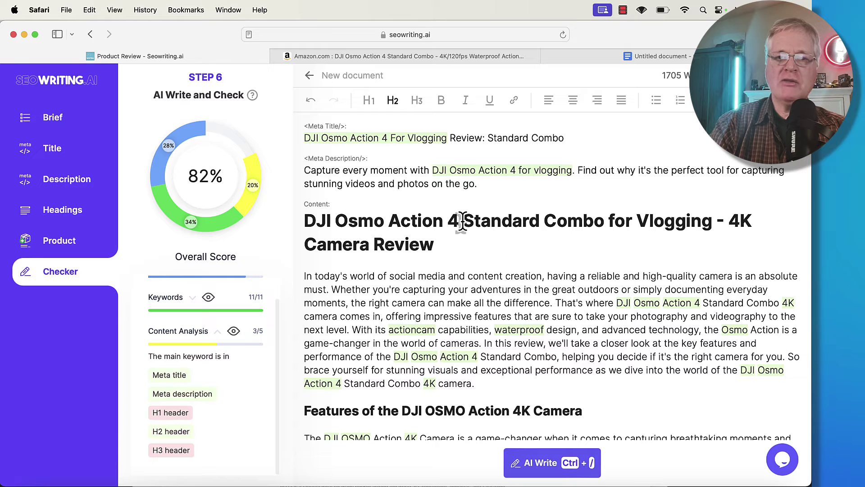
{"action": "left_click", "coordinate": [462, 221]}
{"action": "type", "text": "for Vloggin"}
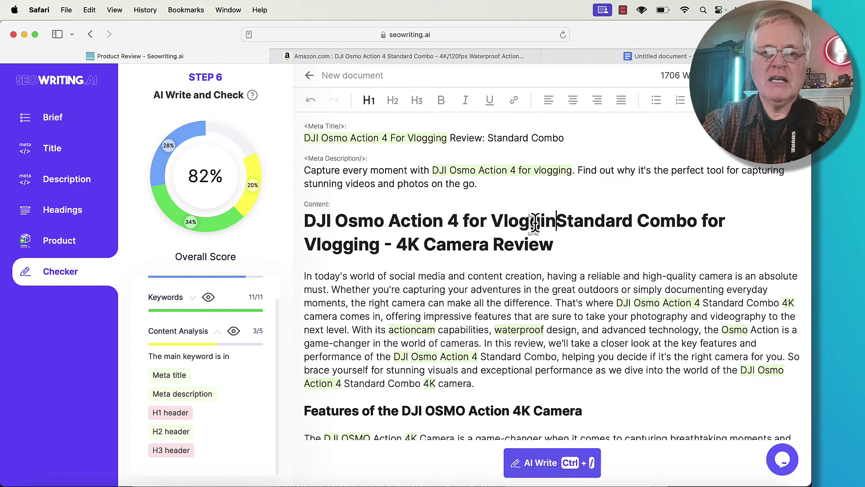
{"action": "type", "text": "g:"}
{"action": "left_click_drag", "start_coordinate": [715, 221], "coordinate": [396, 244]}
{"action": "key", "text": "BackSpace"}
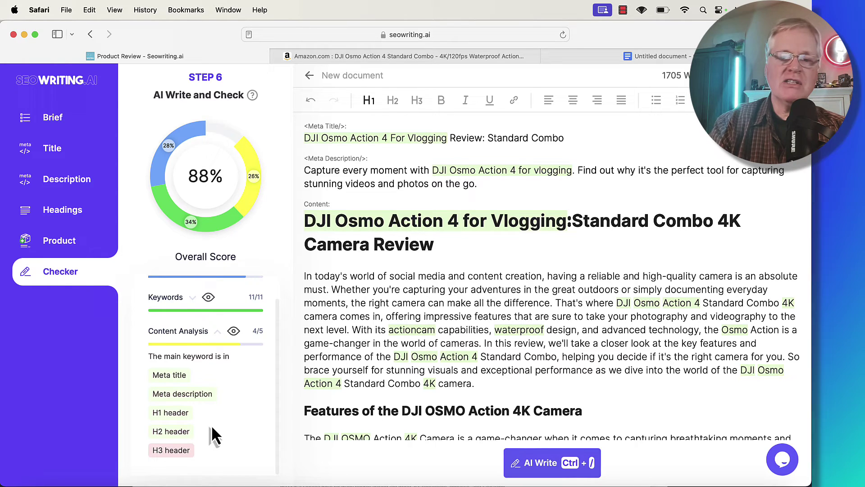
{"action": "scroll", "coordinate": [518, 297], "scroll_direction": "down", "scroll_amount": 15}
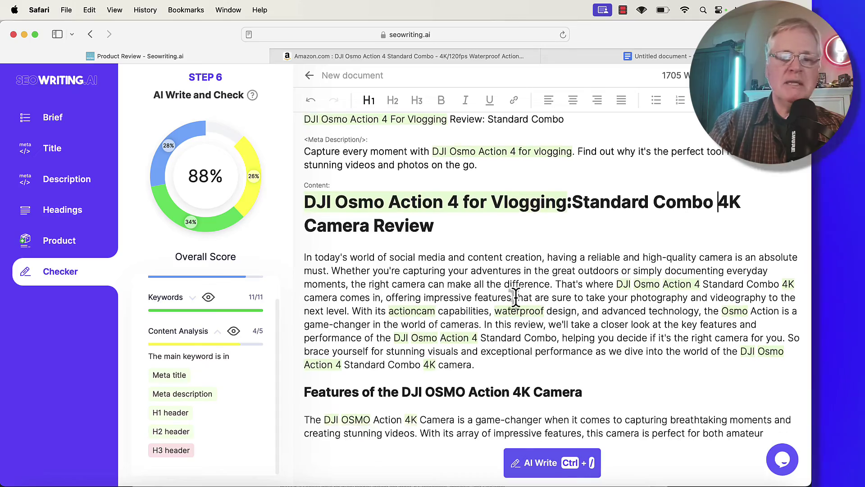
Step: Scroll through the DJI Osmo Action 4 review to the Amazon product block and back up to the introduction
{"action": "scroll", "coordinate": [516, 299], "scroll_direction": "up", "scroll_amount": 15}
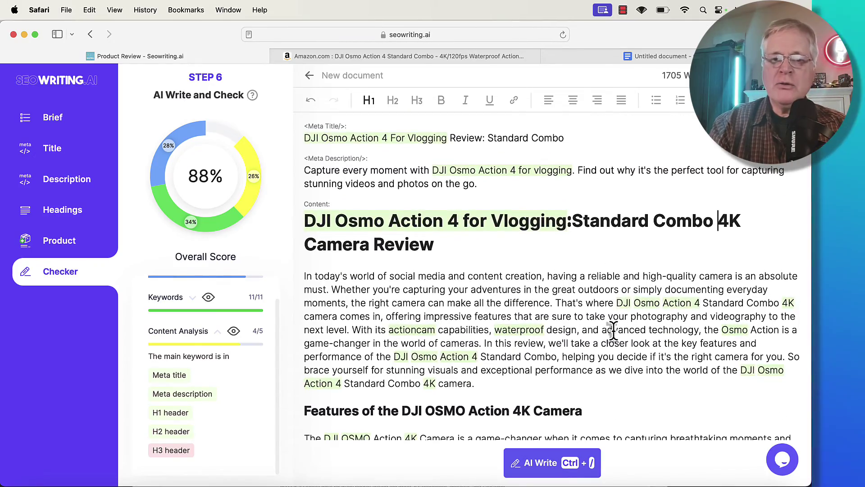
{"action": "scroll", "coordinate": [613, 332], "scroll_direction": "down", "scroll_amount": 3}
{"action": "scroll", "coordinate": [613, 331], "scroll_direction": "down", "scroll_amount": 2}
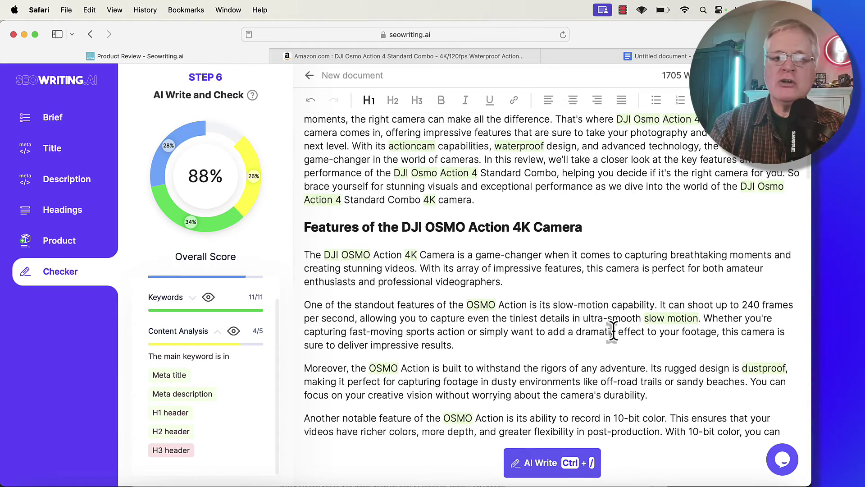
{"action": "scroll", "coordinate": [613, 331], "scroll_direction": "up", "scroll_amount": 2}
{"action": "scroll", "coordinate": [612, 332], "scroll_direction": "up", "scroll_amount": 1}
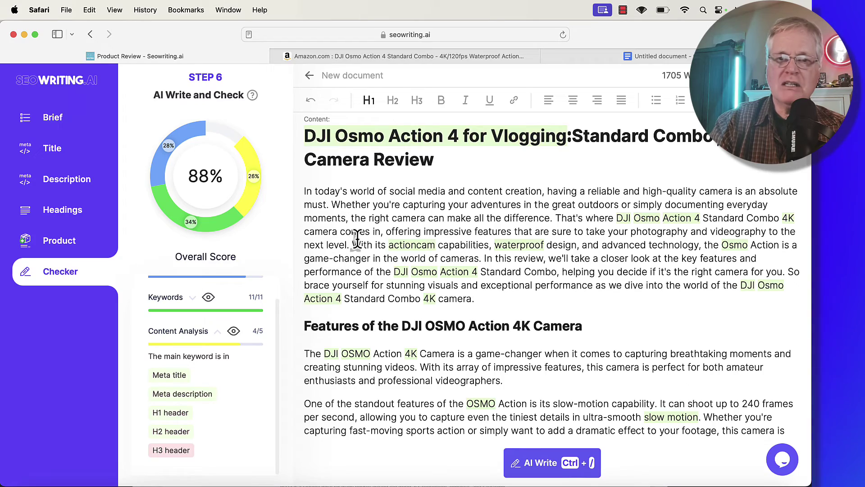
{"action": "scroll", "coordinate": [554, 267], "scroll_direction": "down", "scroll_amount": 20}
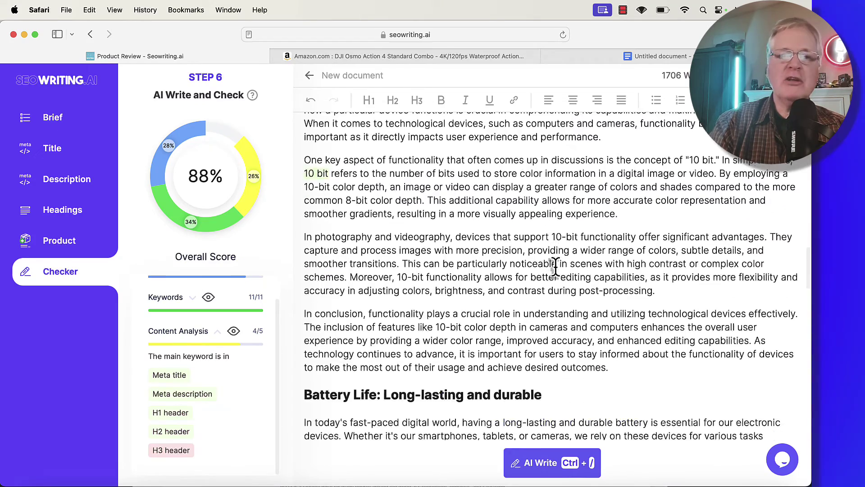
{"action": "scroll", "coordinate": [555, 267], "scroll_direction": "down", "scroll_amount": 15}
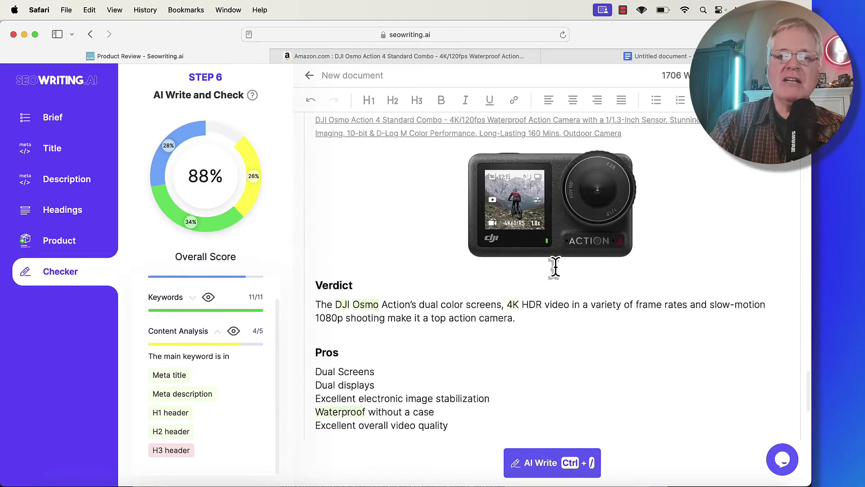
{"action": "scroll", "coordinate": [557, 267], "scroll_direction": "up", "scroll_amount": 3}
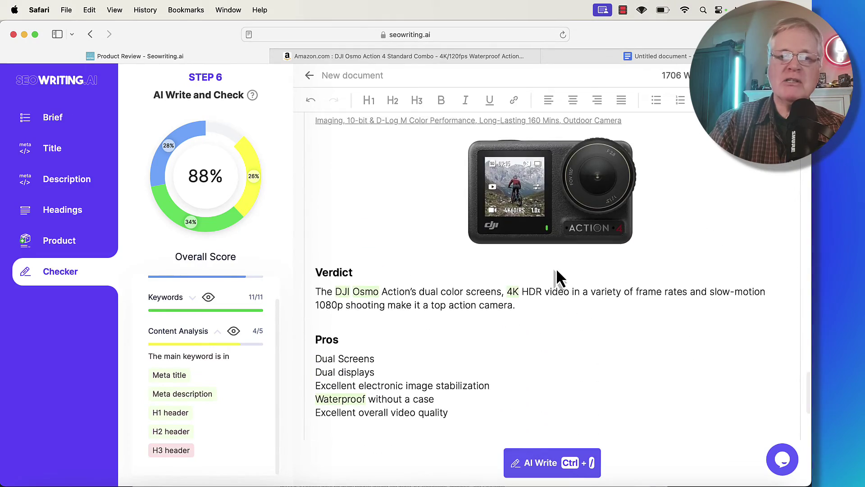
{"action": "scroll", "coordinate": [556, 268], "scroll_direction": "down", "scroll_amount": 4}
{"action": "scroll", "coordinate": [557, 268], "scroll_direction": "down", "scroll_amount": 5}
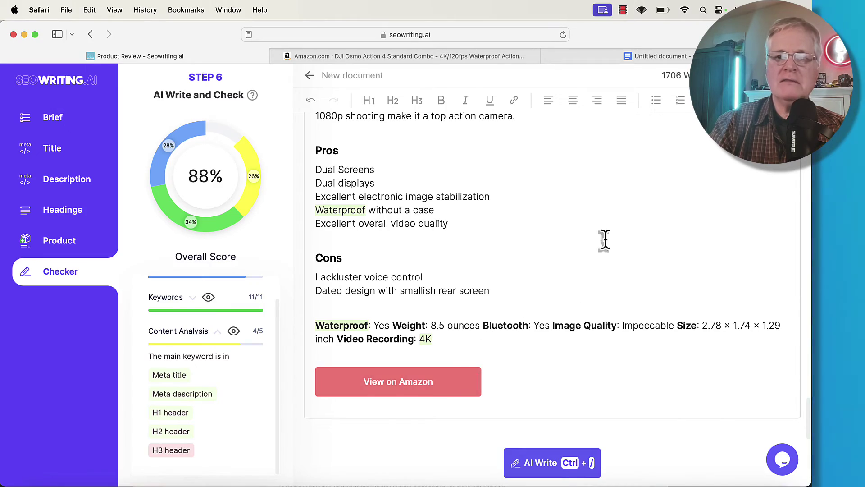
{"action": "scroll", "coordinate": [613, 216], "scroll_direction": "up", "scroll_amount": 10}
{"action": "scroll", "coordinate": [622, 194], "scroll_direction": "up", "scroll_amount": 15}
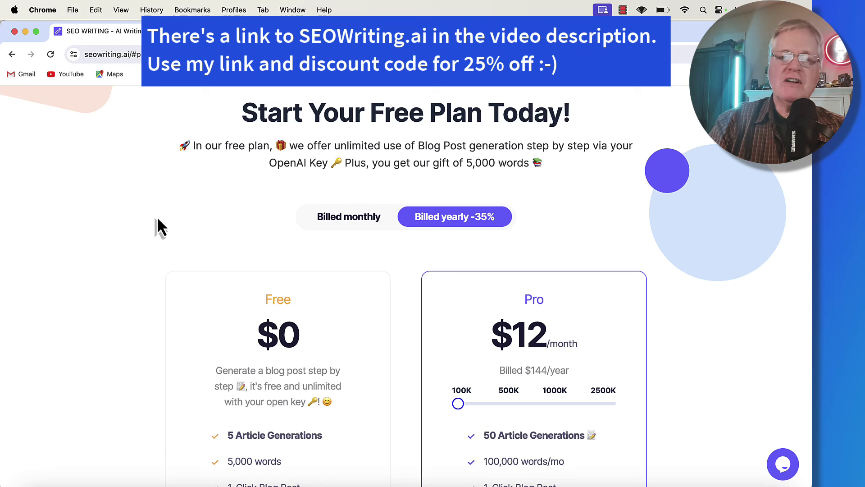
{"action": "scroll", "coordinate": [156, 216], "scroll_direction": "down", "scroll_amount": 5}
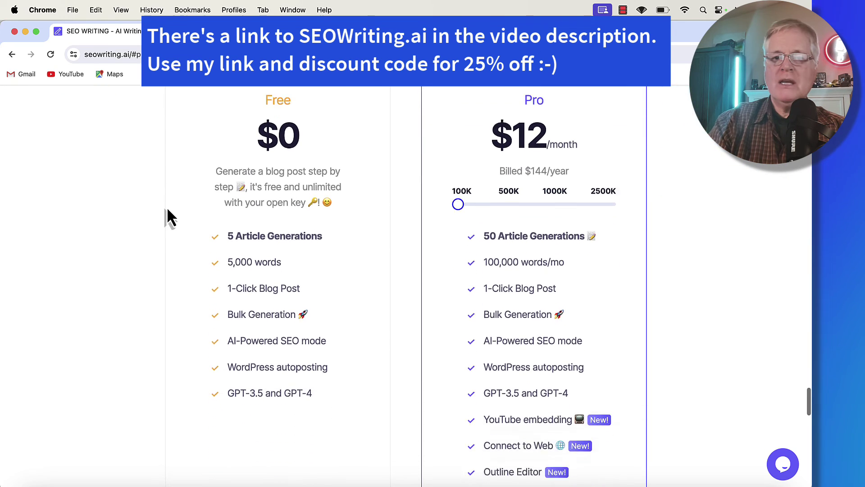
{"action": "scroll", "coordinate": [167, 210], "scroll_direction": "up", "scroll_amount": 3}
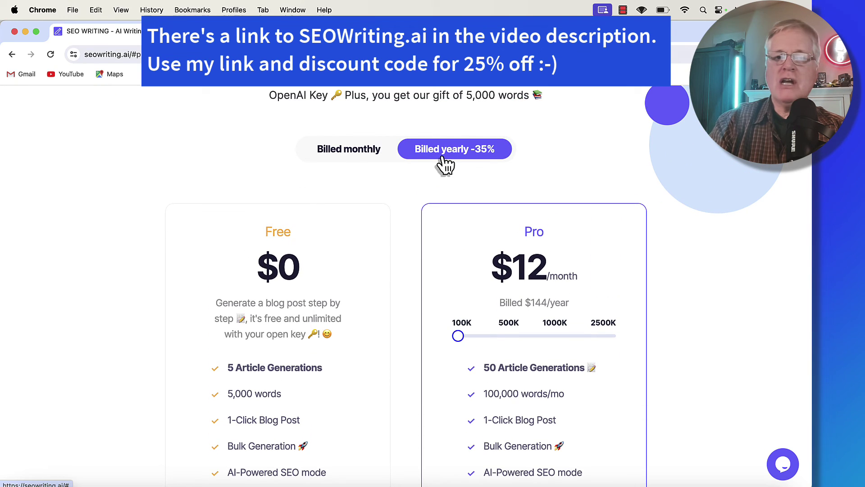
{"action": "left_click", "coordinate": [365, 155]}
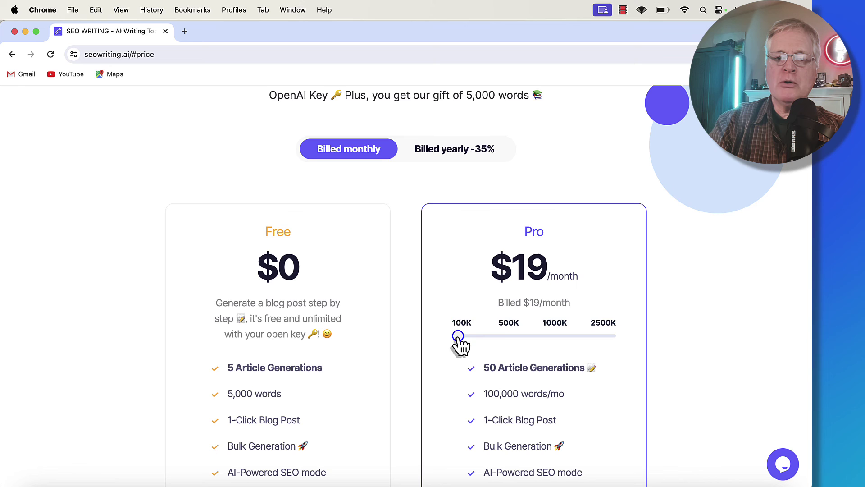
{"action": "left_click_drag", "start_coordinate": [458, 336], "coordinate": [483, 344]}
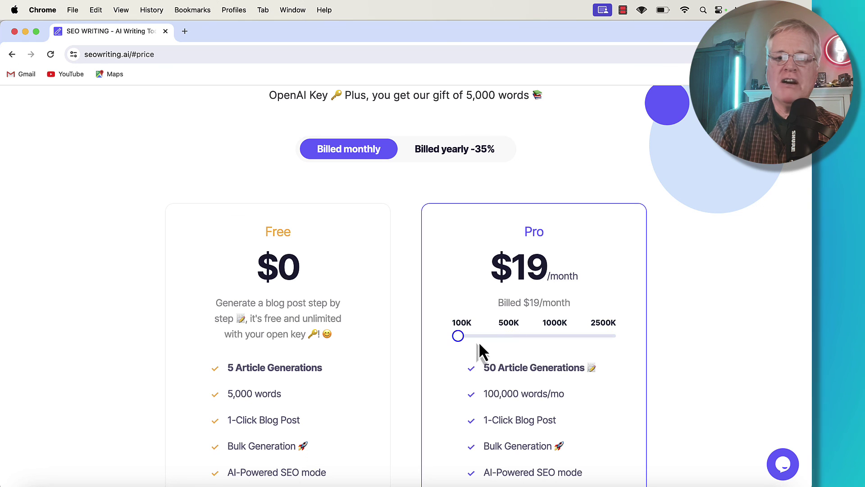
{"action": "scroll", "coordinate": [477, 359], "scroll_direction": "down", "scroll_amount": 3}
{"action": "scroll", "coordinate": [477, 358], "scroll_direction": "down", "scroll_amount": 2}
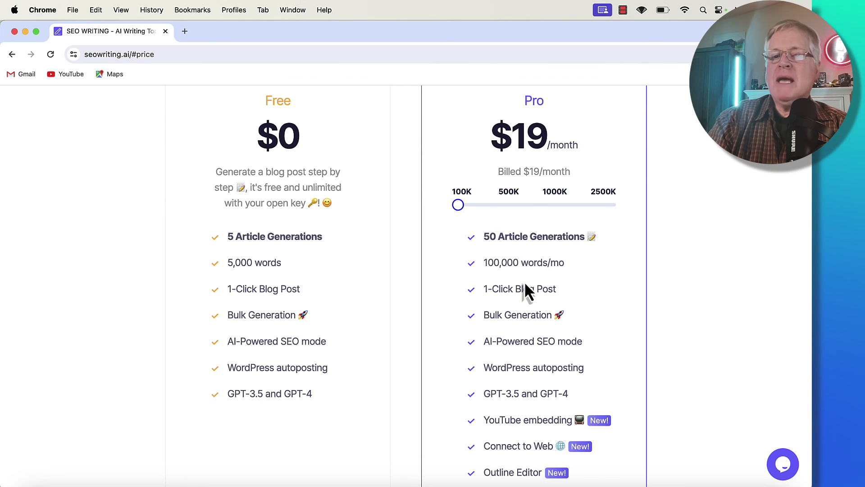
{"action": "scroll", "coordinate": [518, 289], "scroll_direction": "up", "scroll_amount": 1}
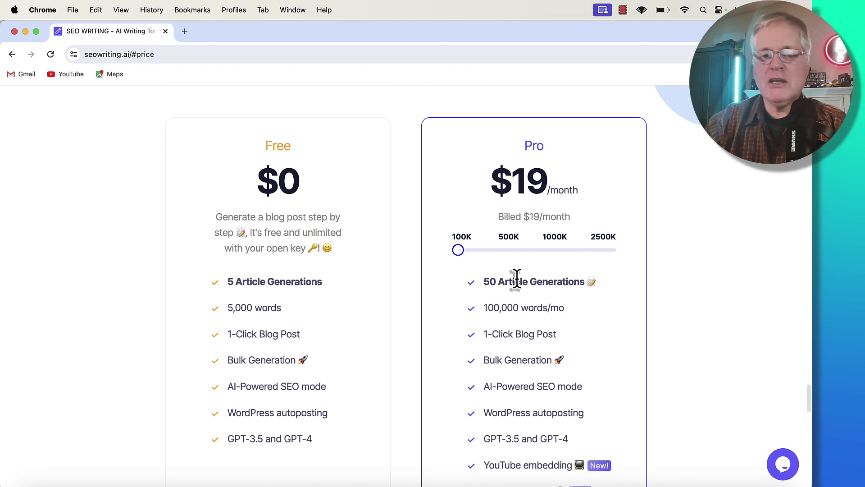